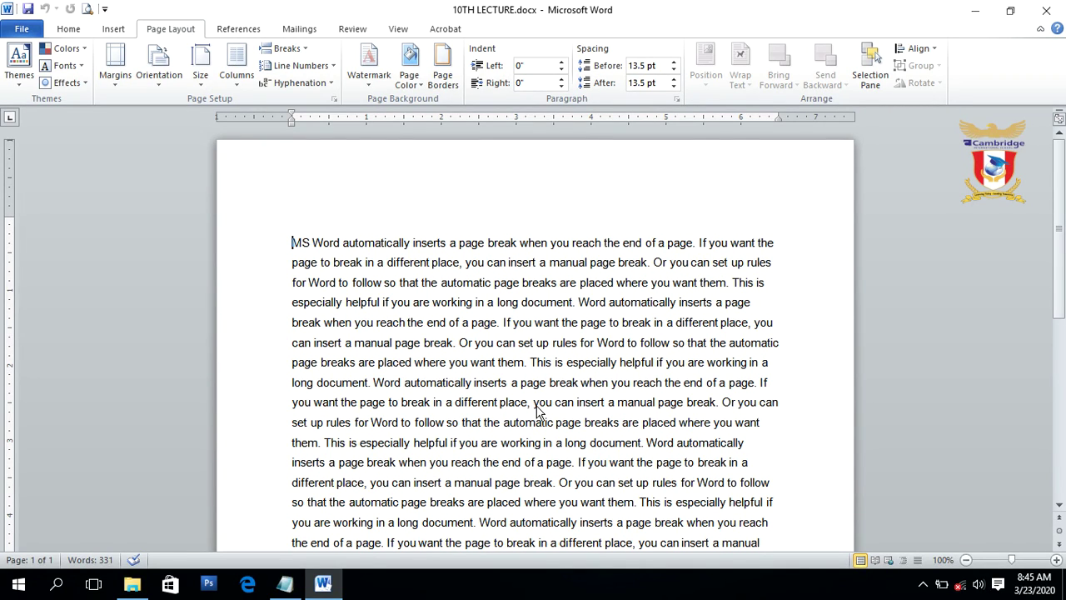
# Insert a page break after "the end of a page." in the fifth line and review the split text
pyautogui.click(166, 30)
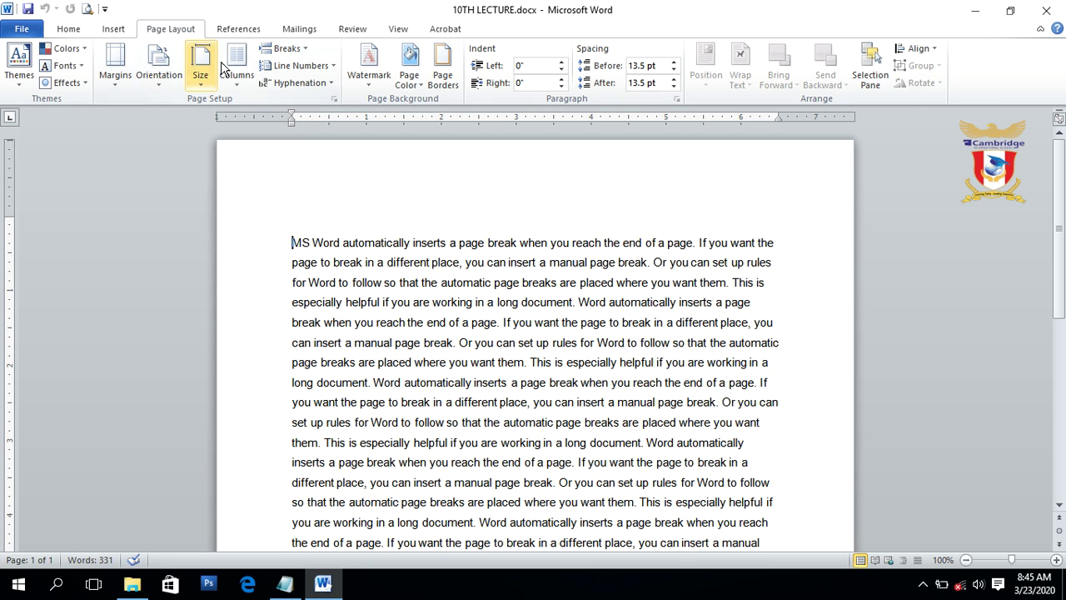
pyautogui.click(307, 53)
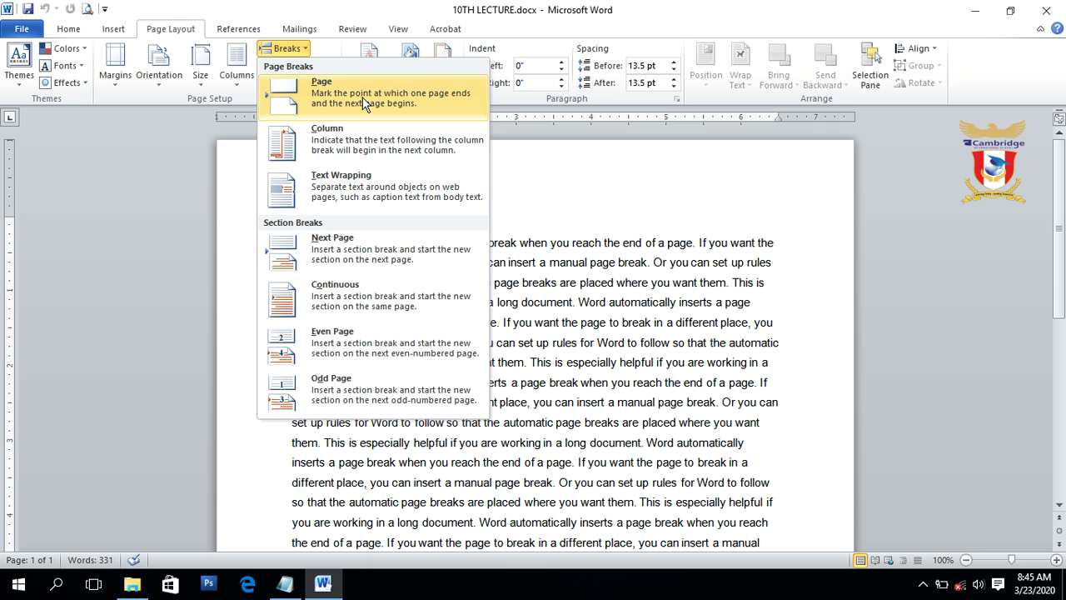
pyautogui.click(584, 227)
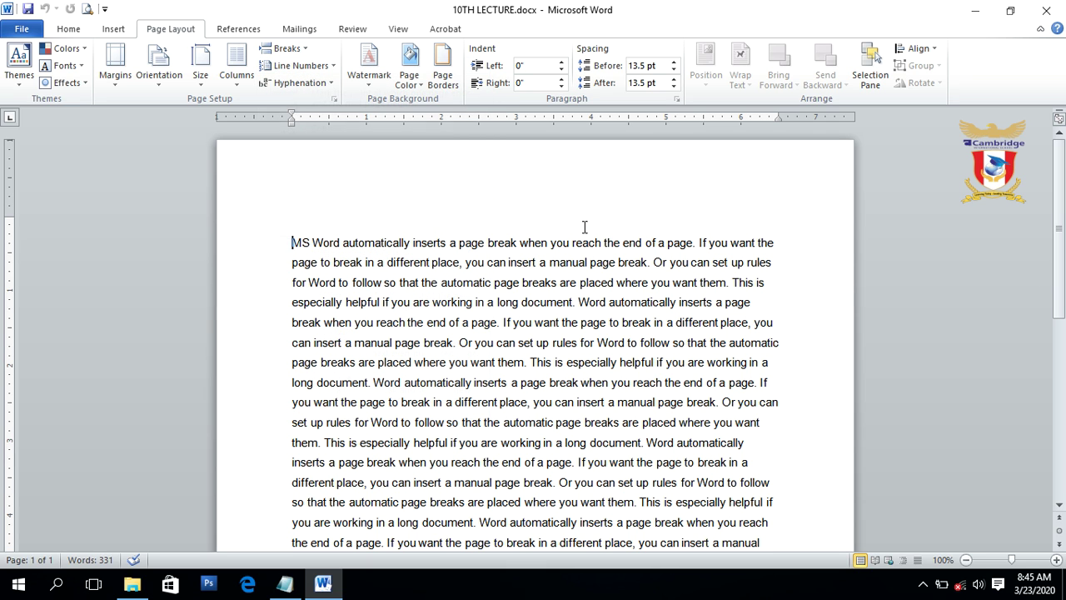
pyautogui.click(501, 324)
pyautogui.click(306, 52)
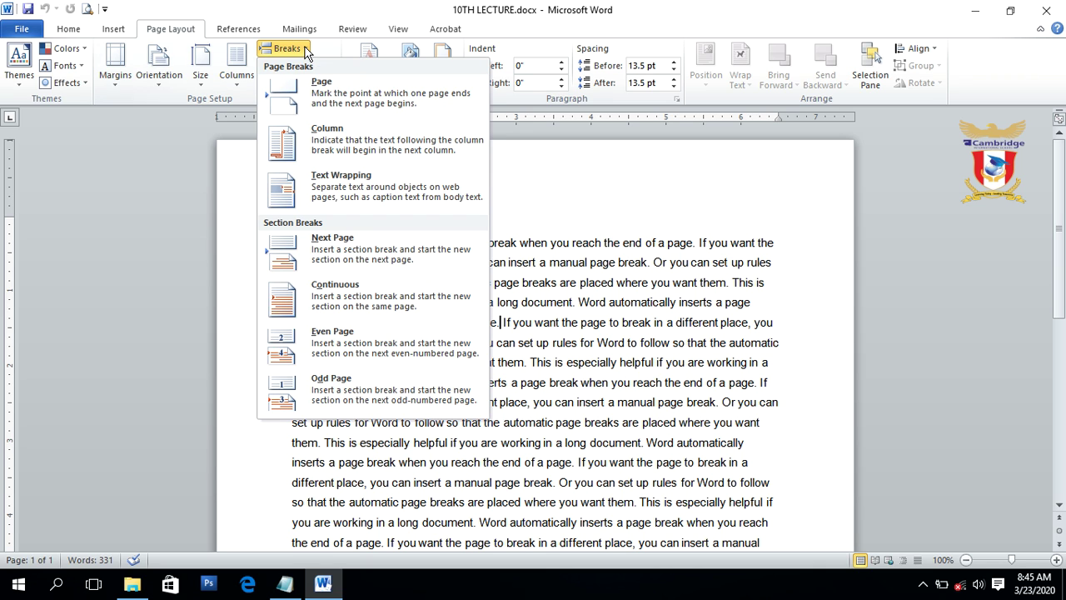
pyautogui.click(325, 93)
pyautogui.moveTo(1058, 289); pyautogui.dragTo(1058, 175)
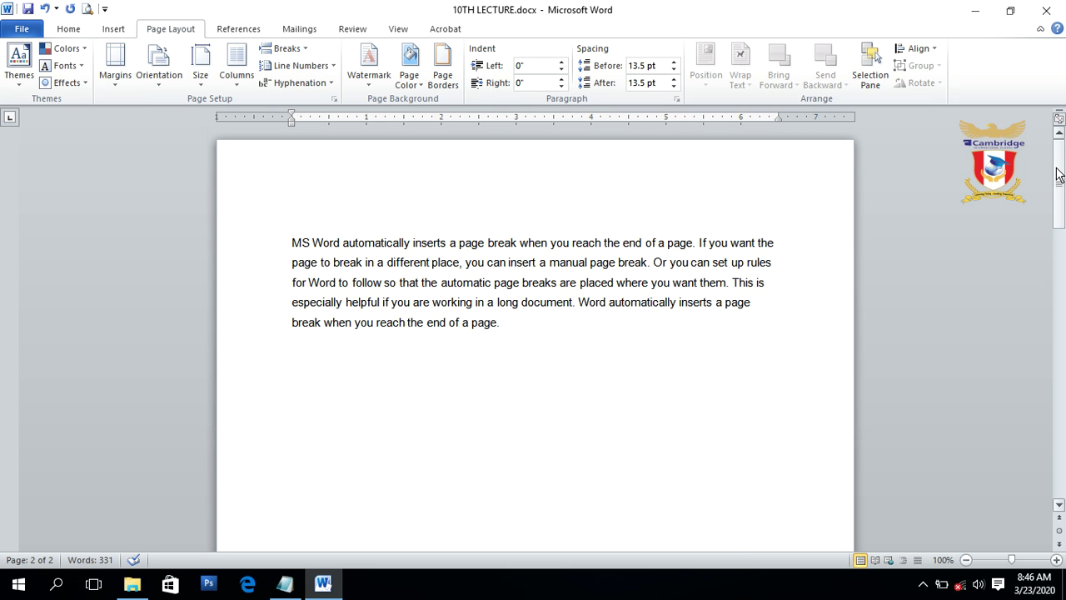
pyautogui.click(685, 355)
pyautogui.moveTo(1061, 170); pyautogui.dragTo(1064, 360)
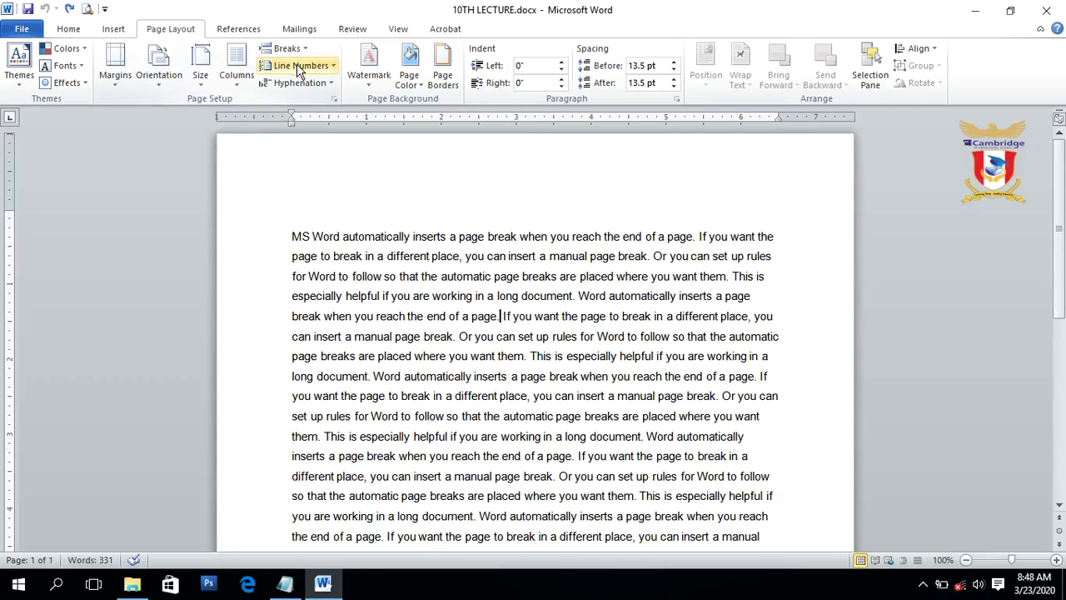
# Lay out the entire document text in two columns
pyautogui.click(304, 52)
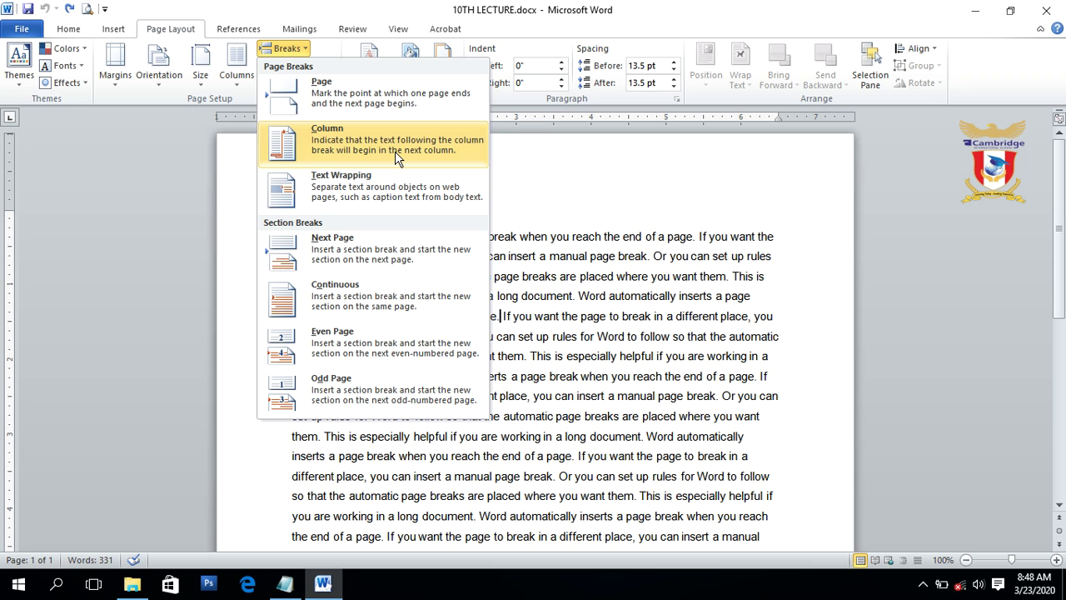
pyautogui.click(563, 226)
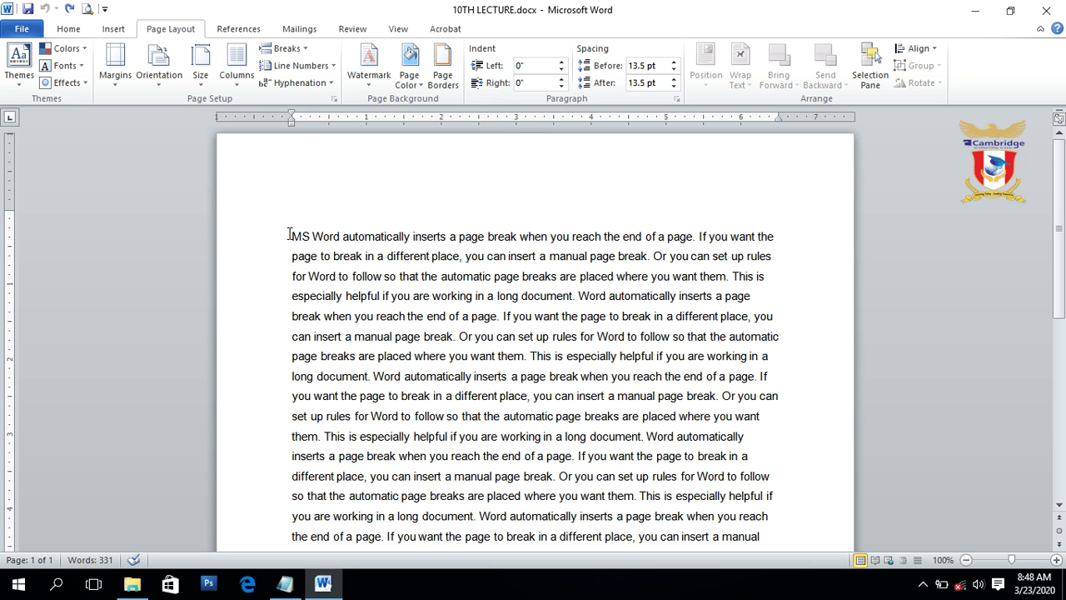
pyautogui.moveTo(289, 235); pyautogui.dragTo(763, 435)
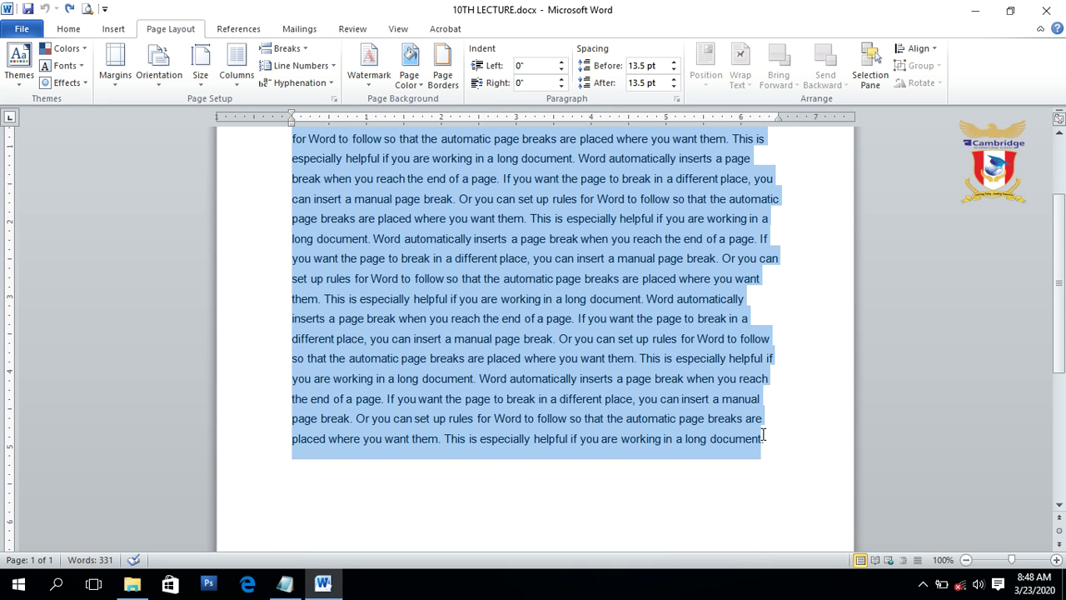
pyautogui.moveTo(1058, 289); pyautogui.dragTo(1057, 231)
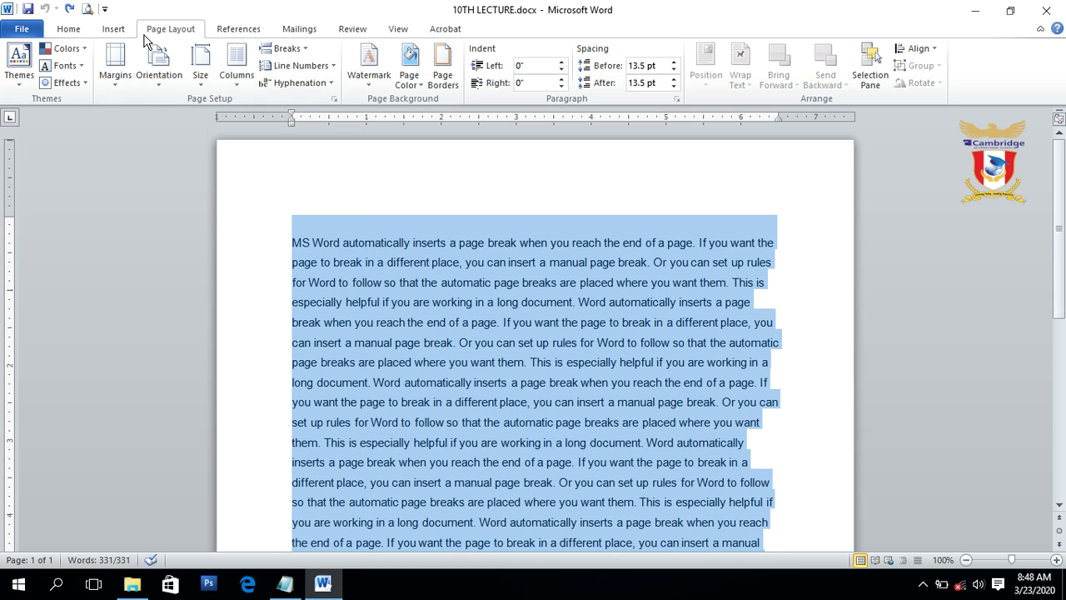
pyautogui.click(235, 82)
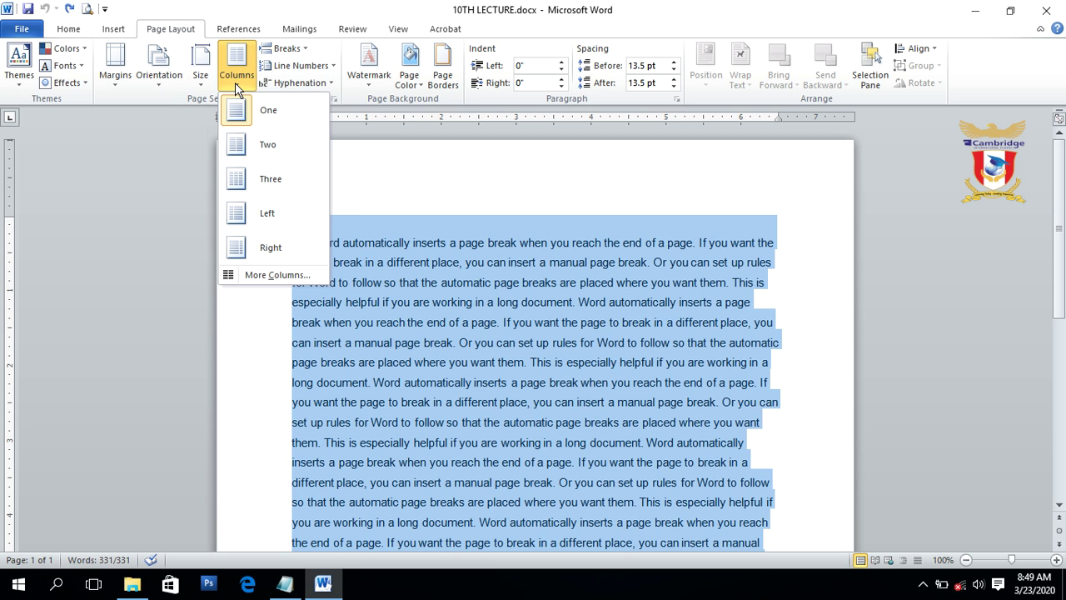
pyautogui.click(267, 146)
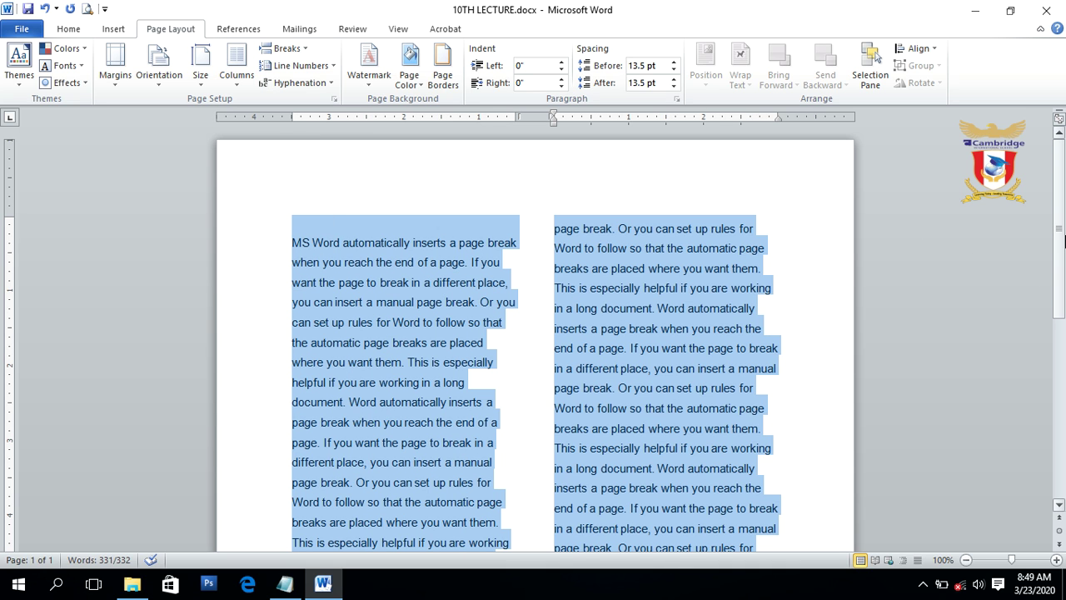
pyautogui.click(825, 288)
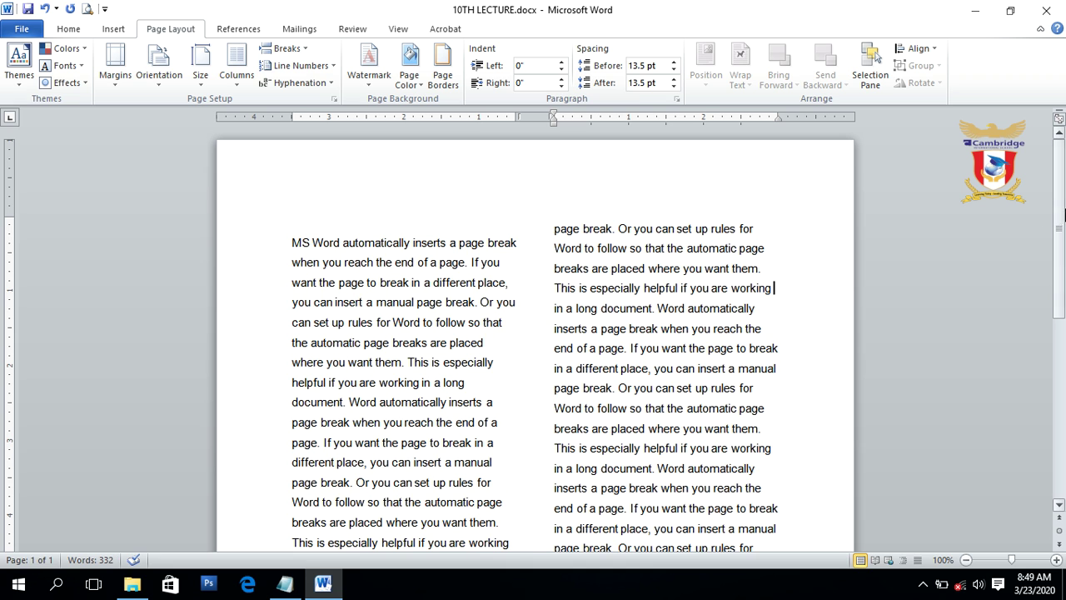
# Insert a column break before "This is especially" in the seventh line of the first column
pyautogui.moveTo(1058, 231); pyautogui.dragTo(1059, 255)
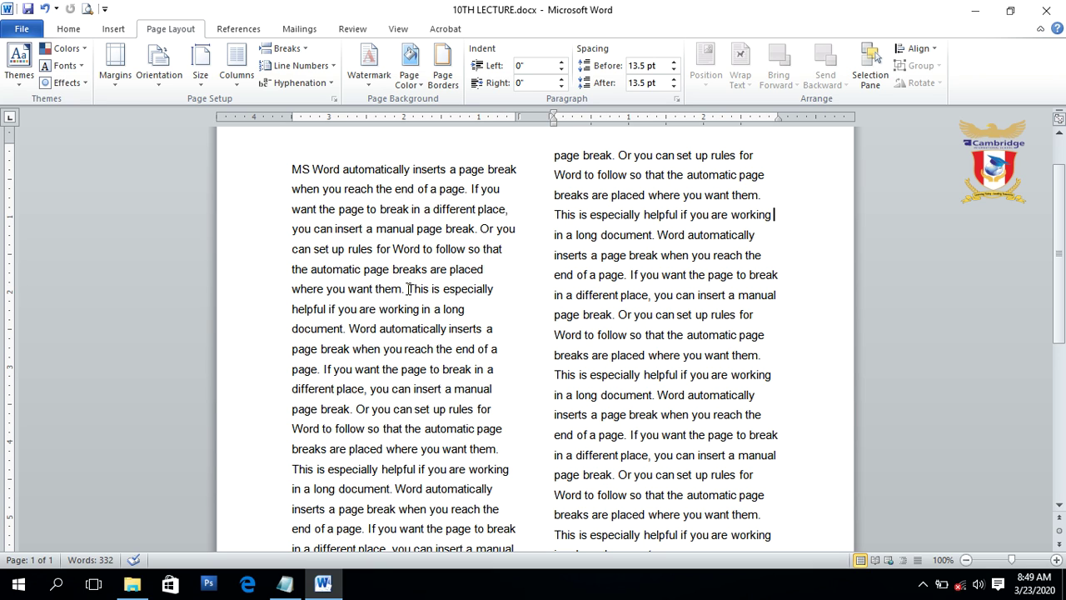
pyautogui.click(407, 288)
pyautogui.moveTo(1055, 323); pyautogui.dragTo(1057, 295)
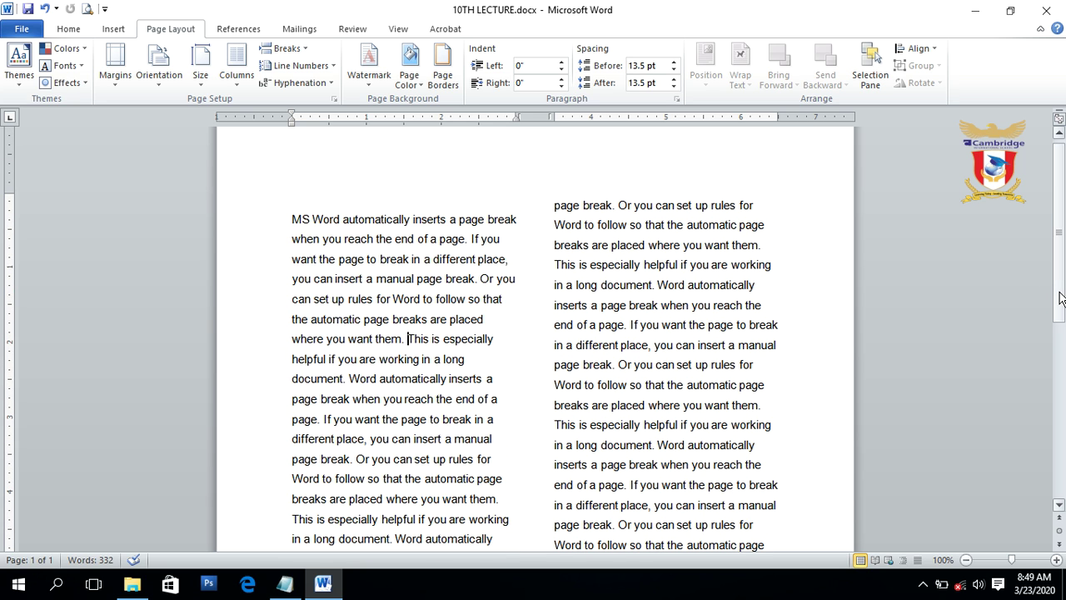
pyautogui.click(288, 48)
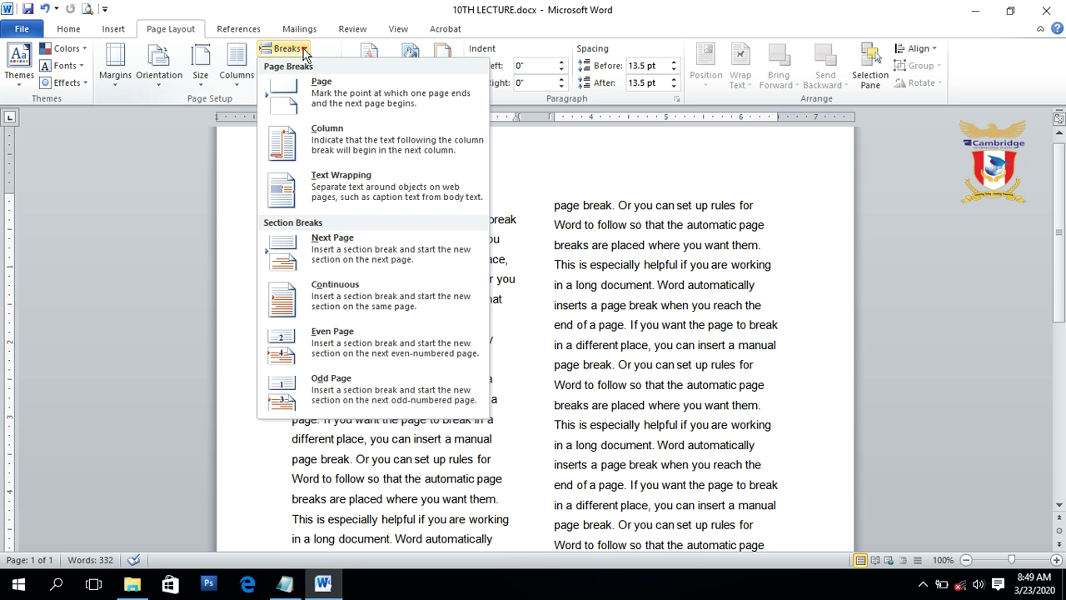
pyautogui.click(320, 133)
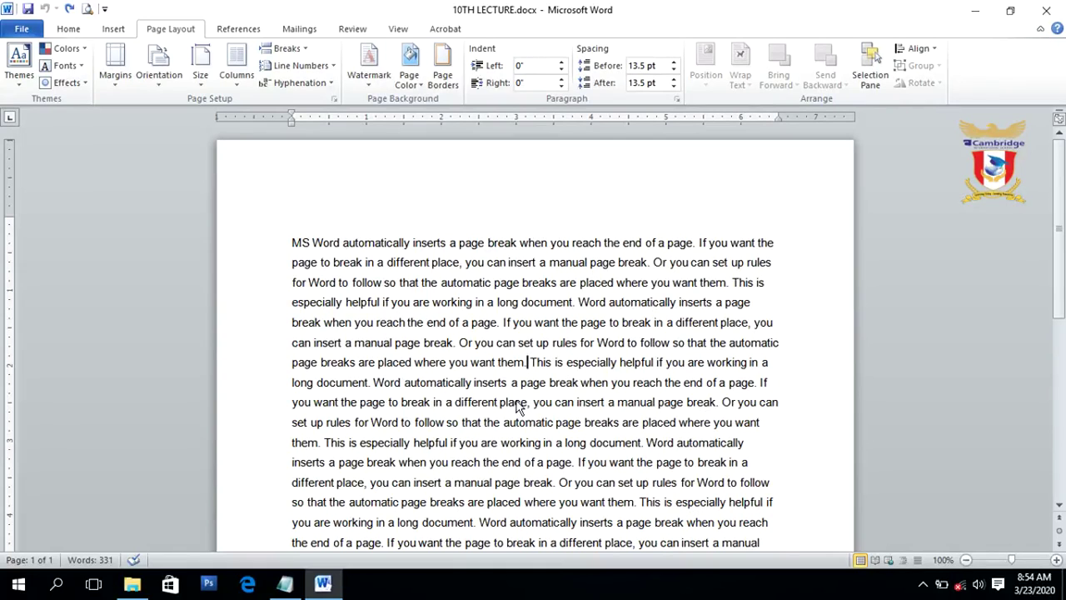
# Insert a text wrapping break after "the end of a page." in the fifth line
pyautogui.click(305, 50)
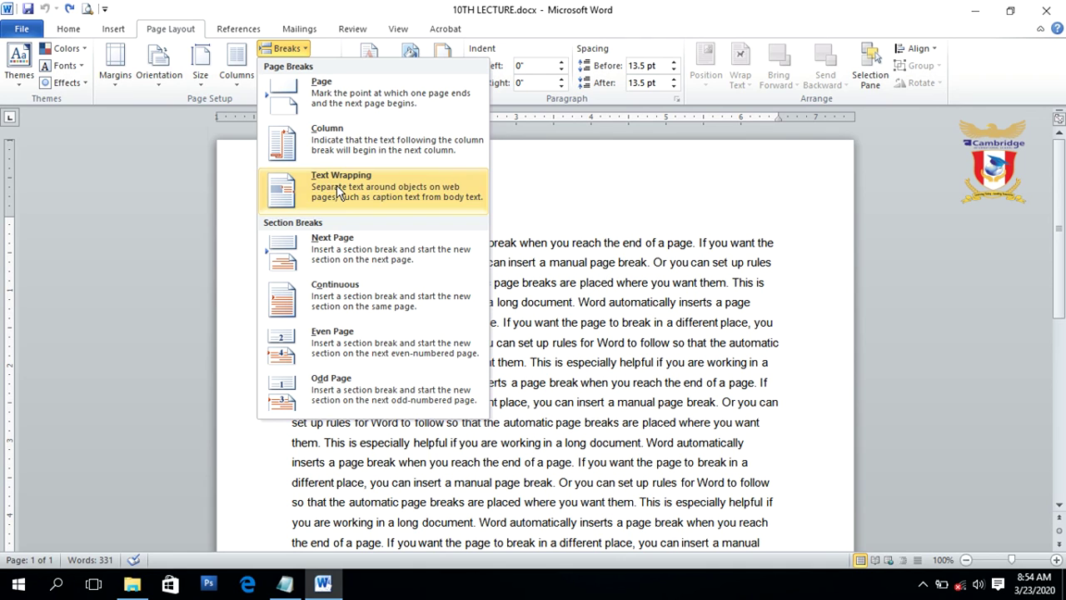
pyautogui.click(578, 302)
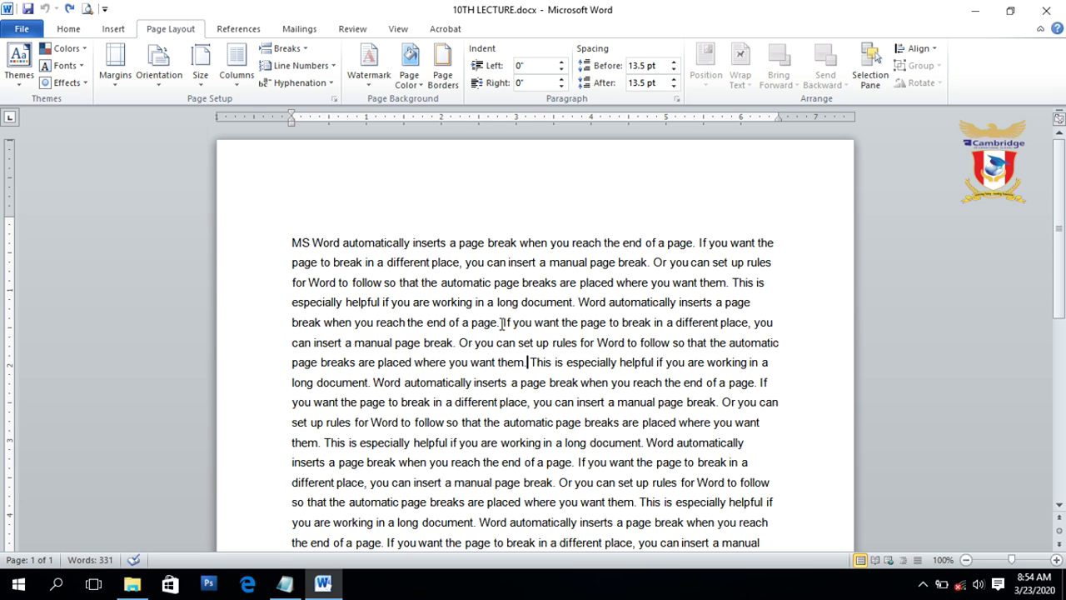
pyautogui.click(501, 324)
pyautogui.click(302, 56)
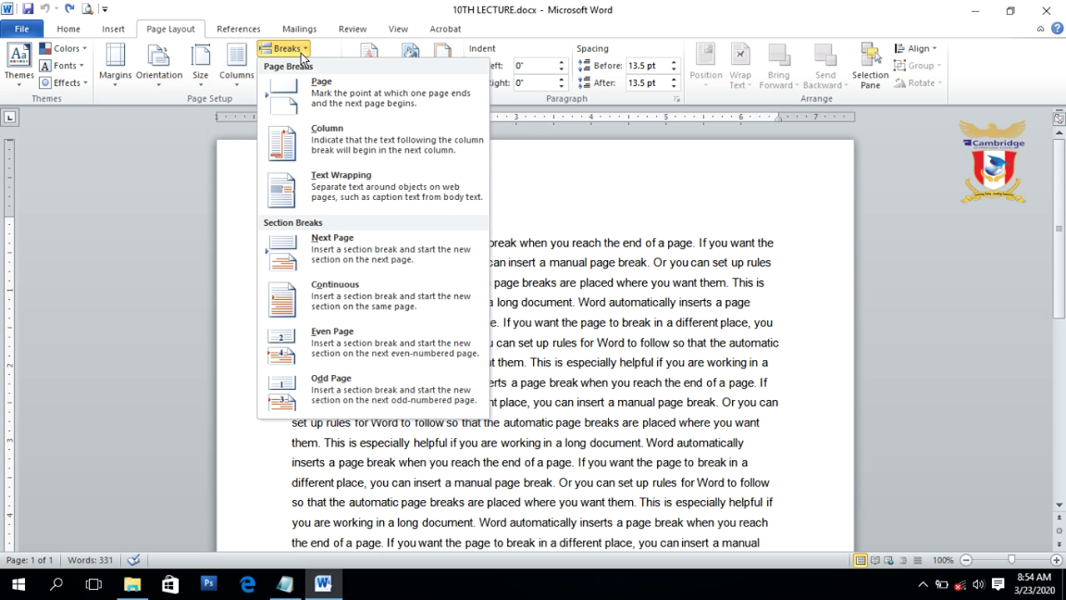
pyautogui.click(316, 185)
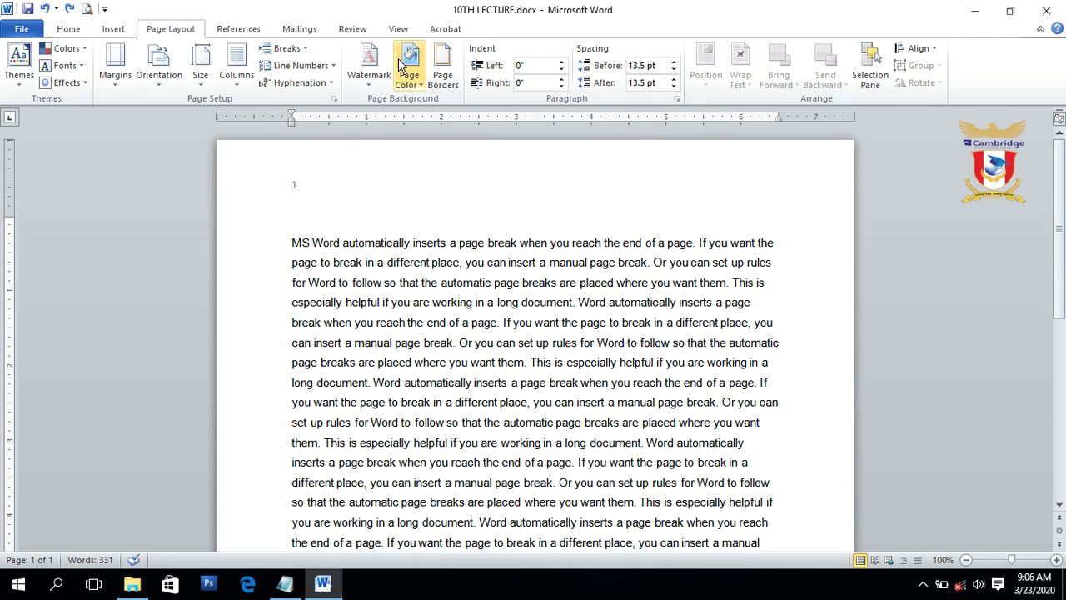
# Insert a Next Page section break before "If you want the page" in the fifth line
pyautogui.click(287, 49)
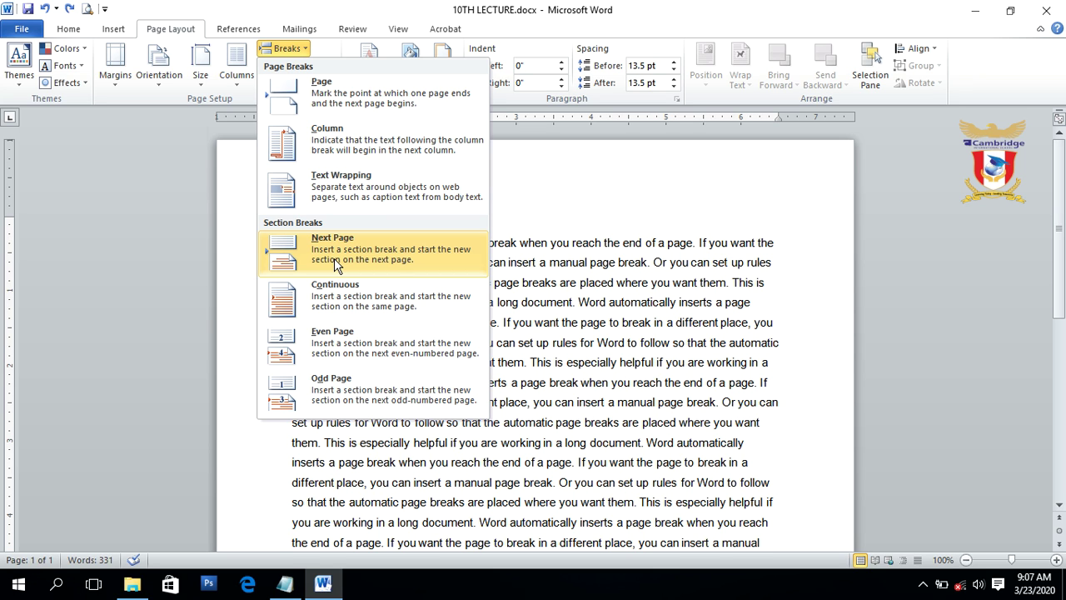
pyautogui.click(566, 307)
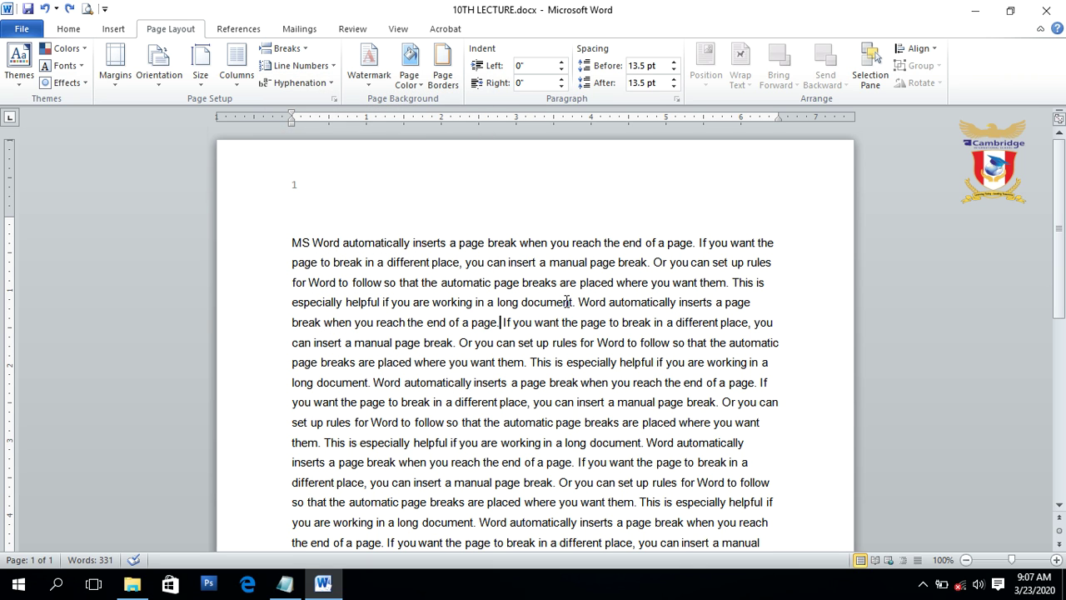
pyautogui.click(501, 321)
pyautogui.click(303, 54)
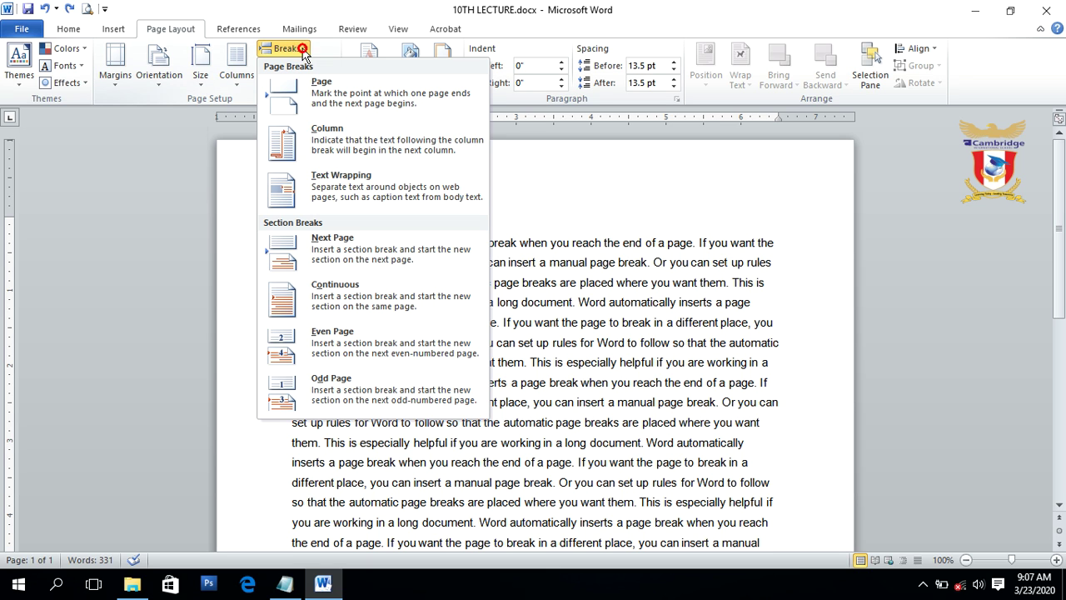
pyautogui.click(337, 240)
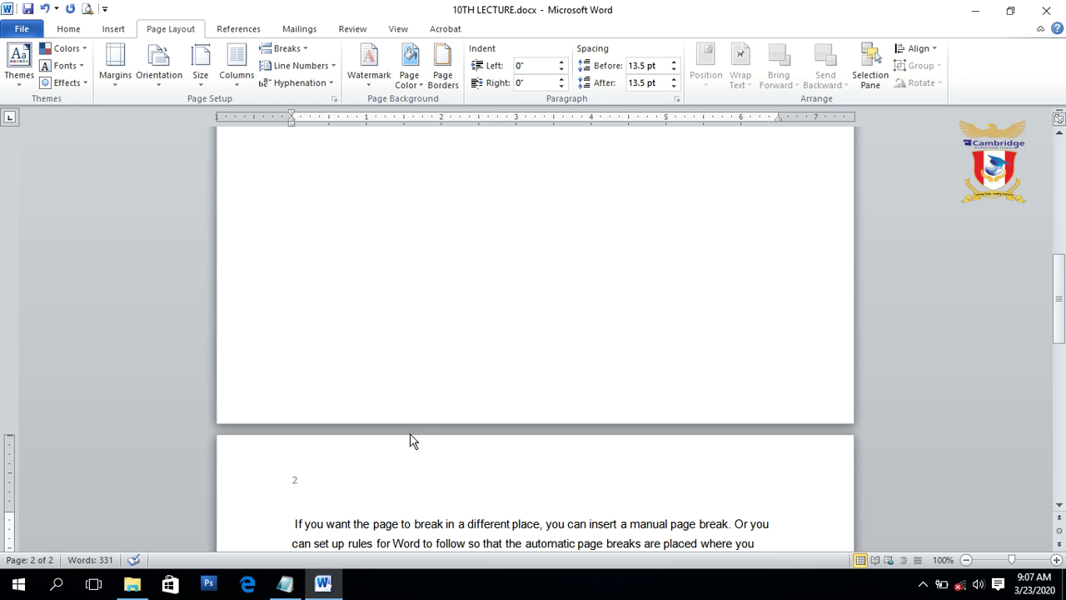
pyautogui.moveTo(1055, 292)
pyautogui.mouseDown()
pyautogui.moveTo(1055, 200)
pyautogui.moveTo(1058, 304)
pyautogui.mouseUp()
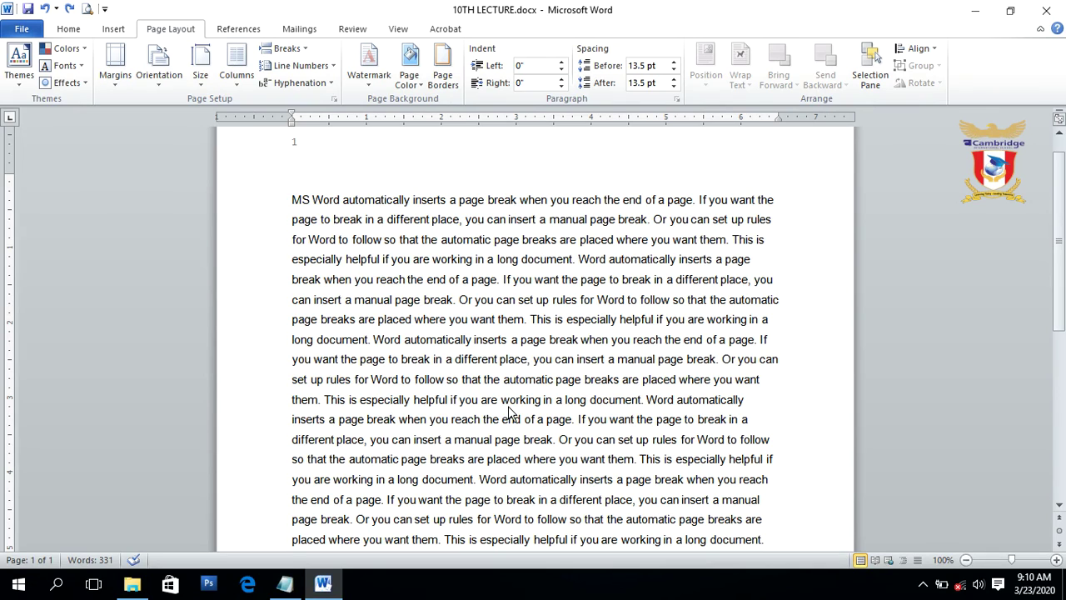
# Insert a Continuous section break after "them." at the start of the eleventh line
pyautogui.click(285, 48)
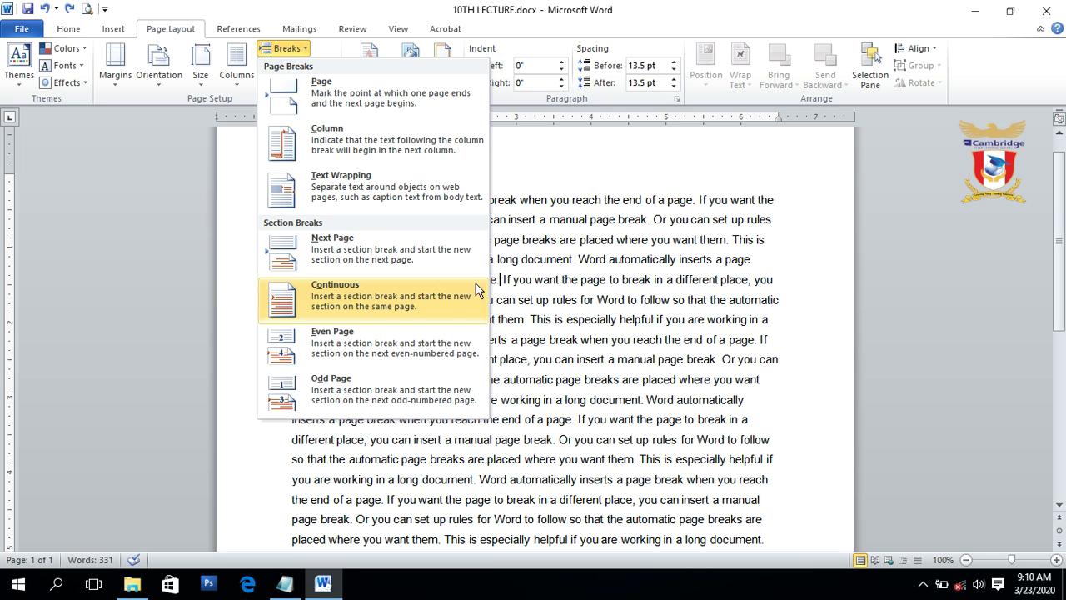
pyautogui.click(516, 301)
pyautogui.click(321, 399)
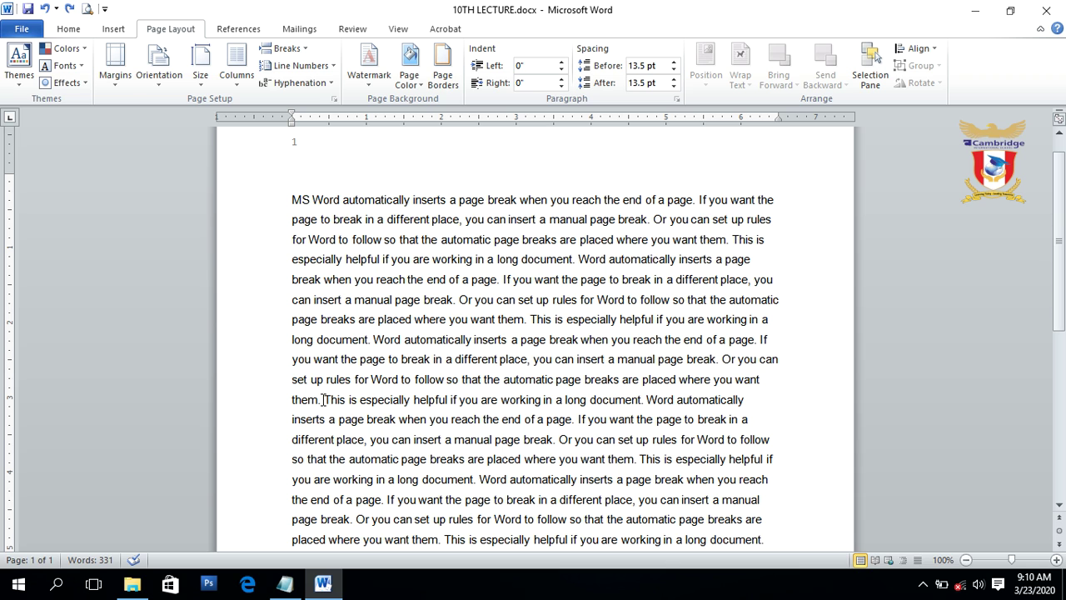
pyautogui.click(298, 53)
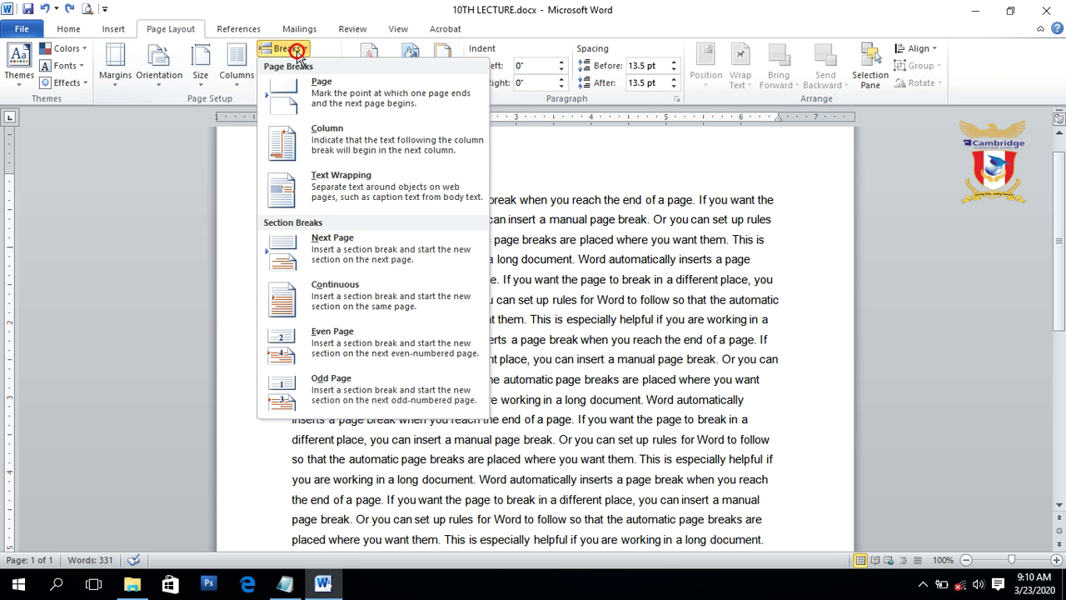
pyautogui.click(322, 298)
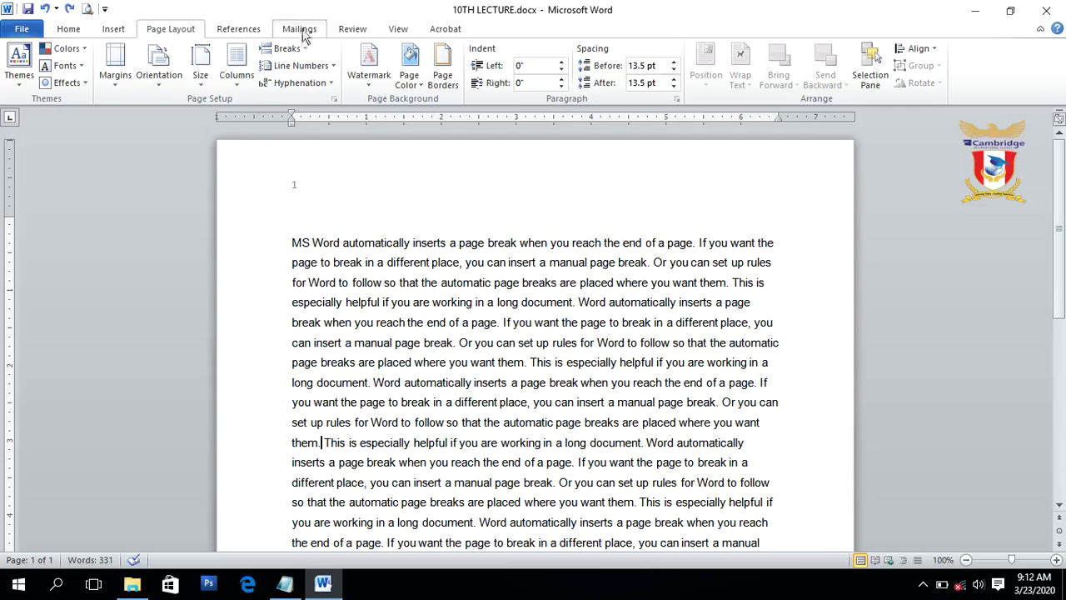
# Insert an Even Page section break before "This is especially helpful" in the eleventh line and review the first page
pyautogui.click(296, 51)
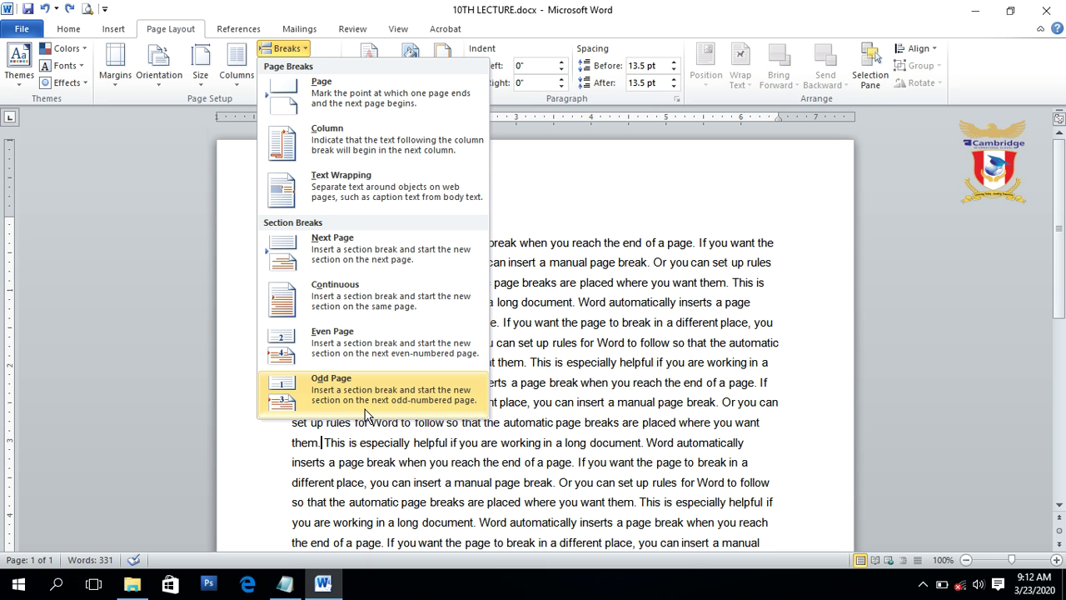
pyautogui.click(623, 355)
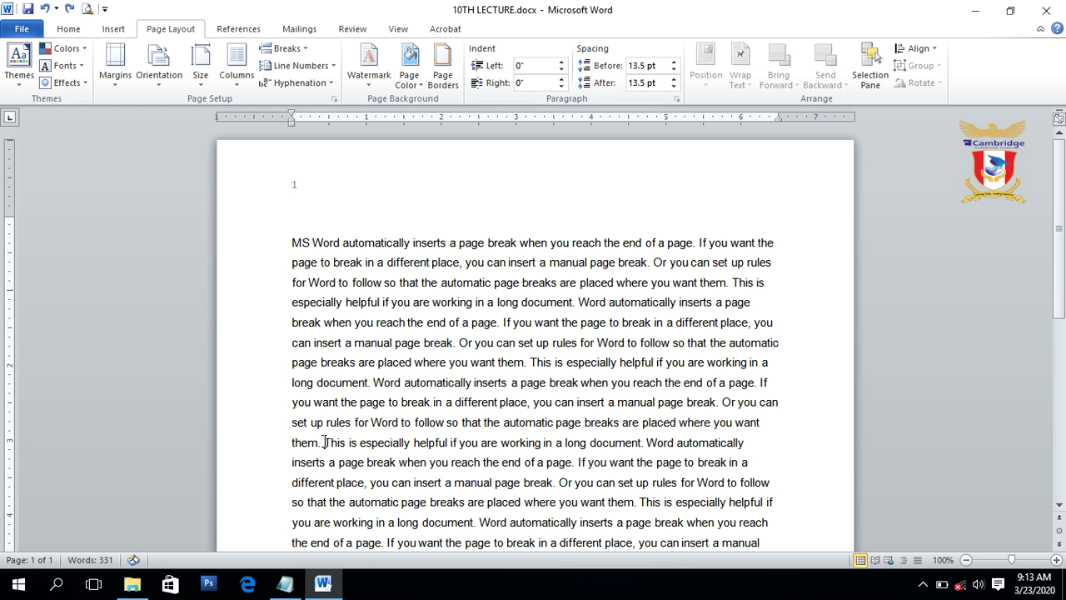
pyautogui.click(283, 48)
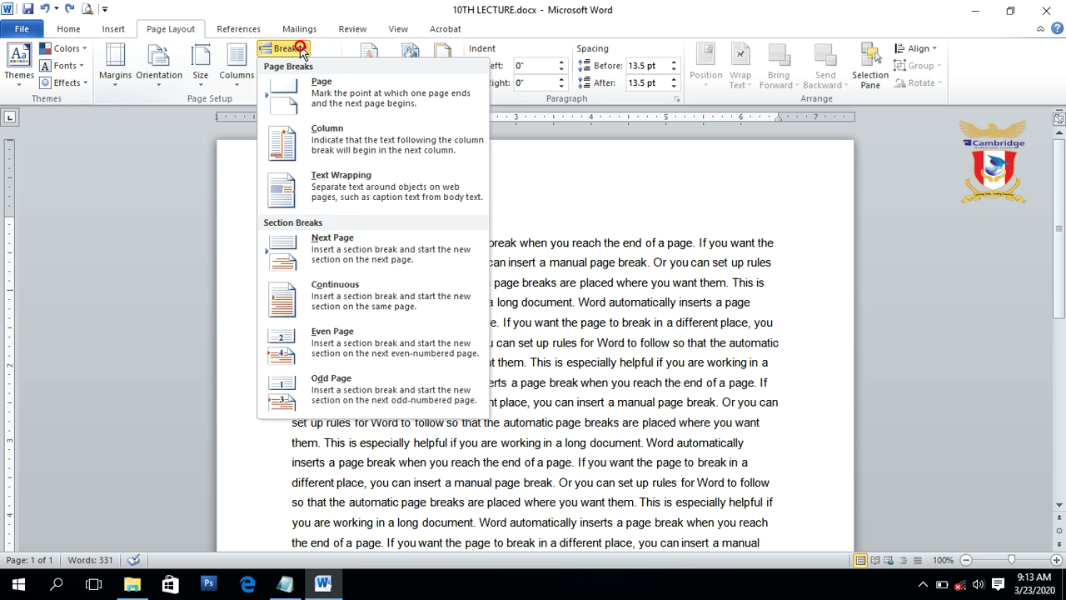
pyautogui.click(325, 343)
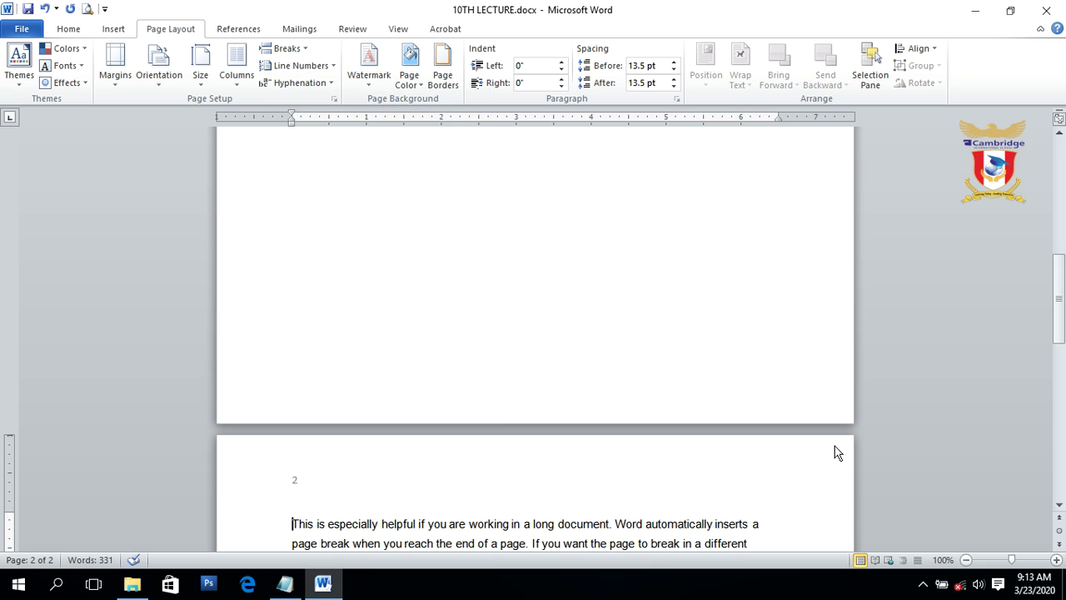
pyautogui.moveTo(1062, 317); pyautogui.dragTo(1060, 203)
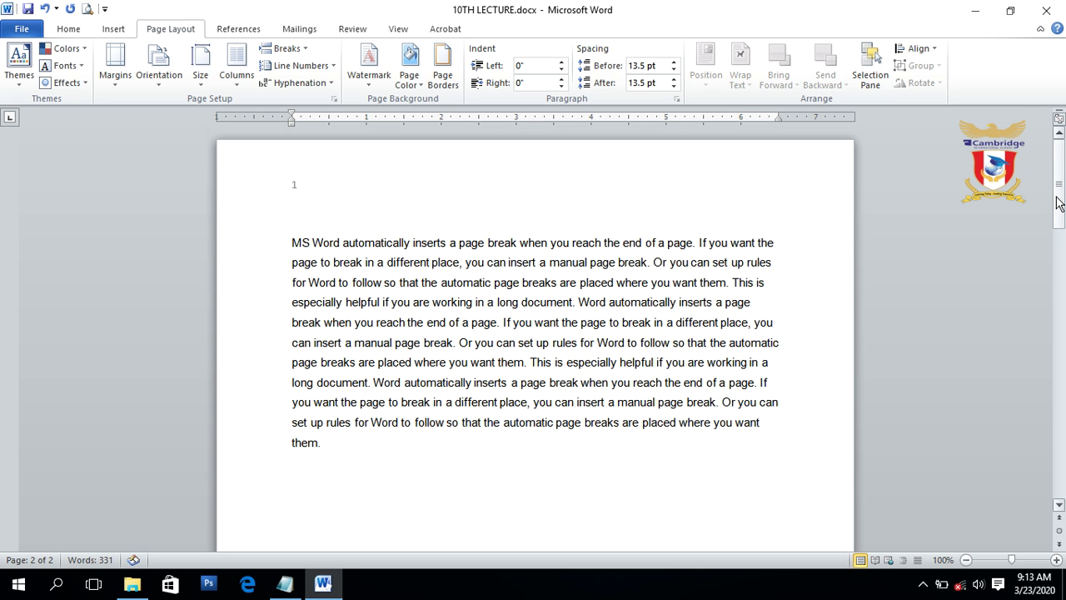
# Remove the Even Page section break and insert an Odd Page section break before "This is especially helpful" in the eleventh line
pyautogui.press('Delete')
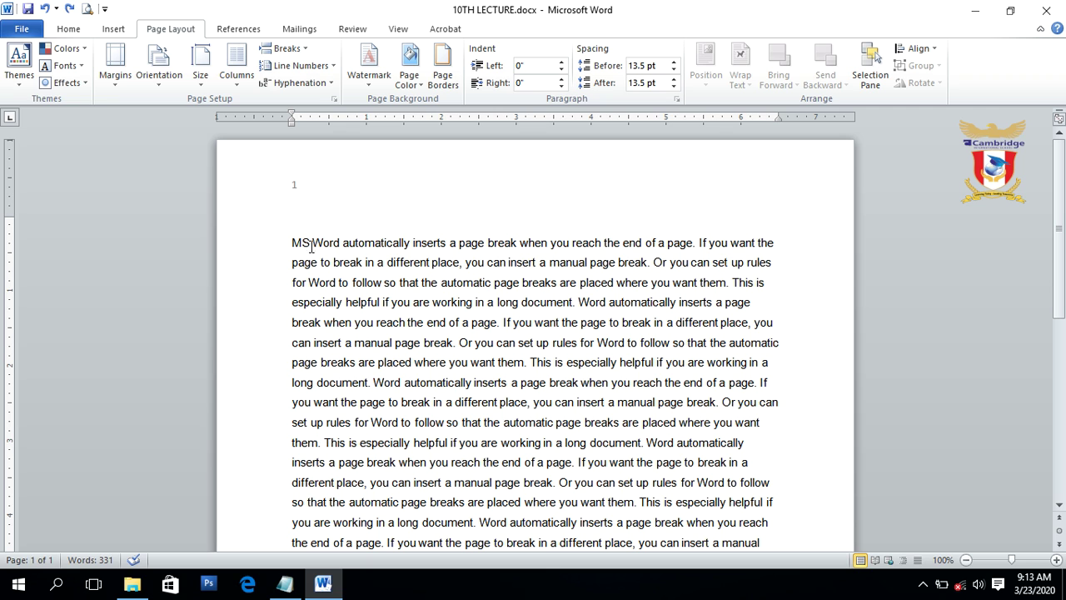
pyautogui.click(287, 49)
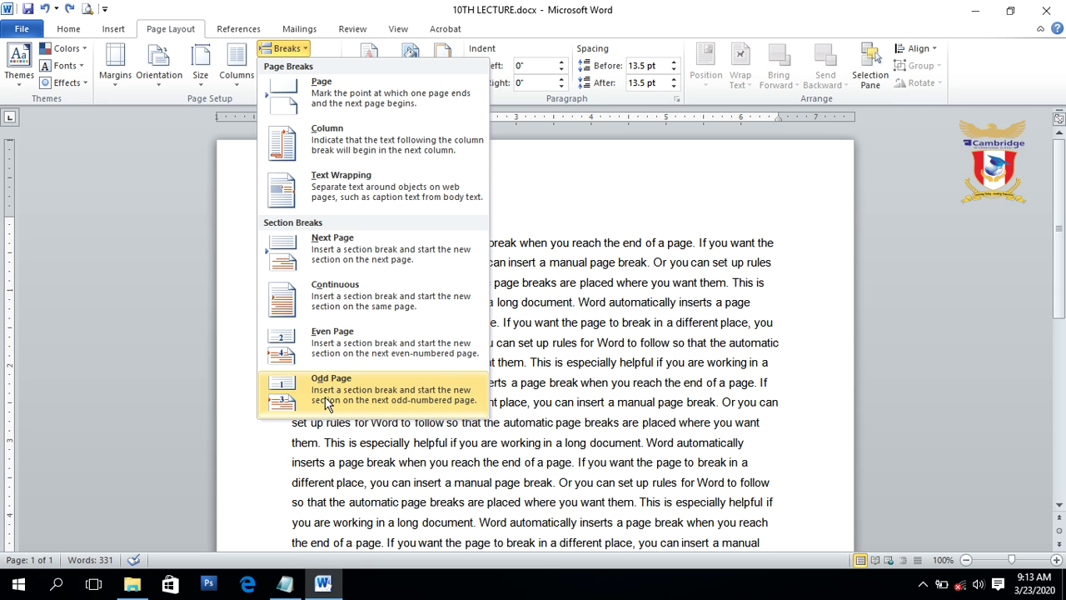
pyautogui.click(324, 442)
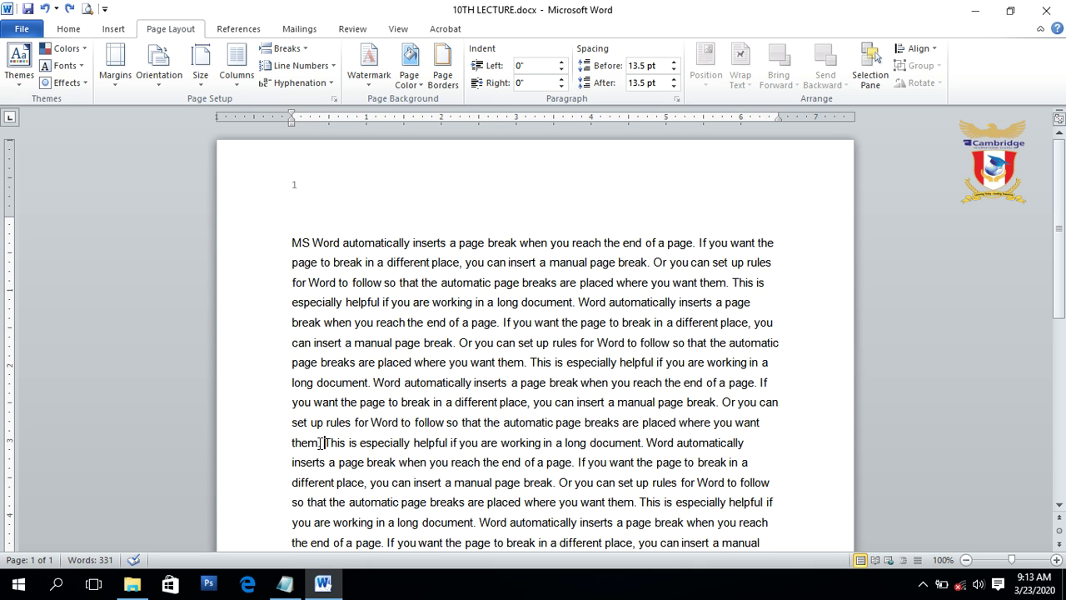
pyautogui.click(301, 48)
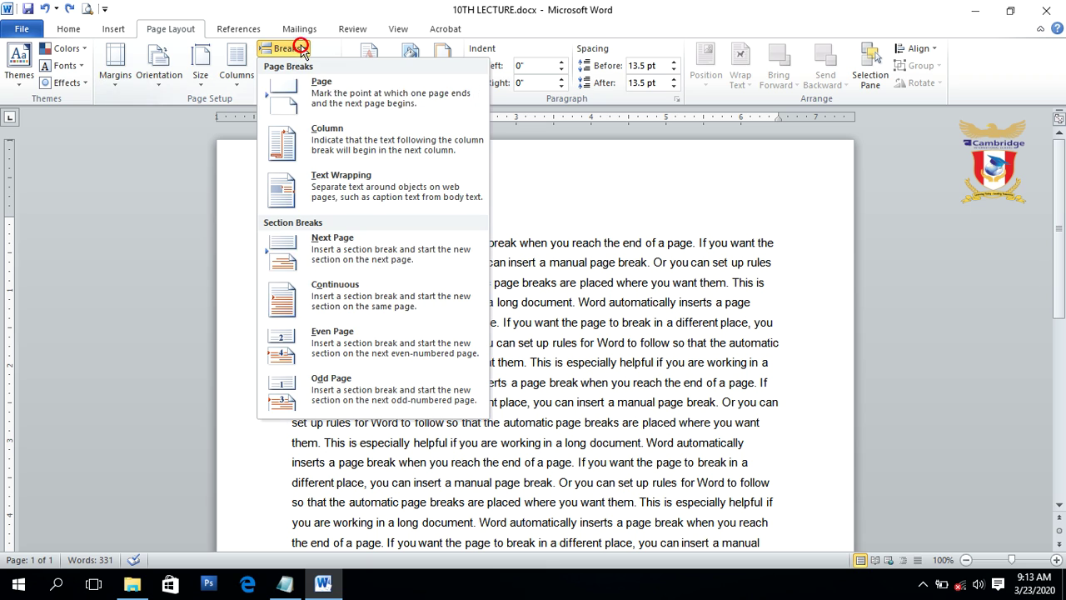
pyautogui.click(332, 396)
pyautogui.moveTo(1063, 304); pyautogui.dragTo(1063, 349)
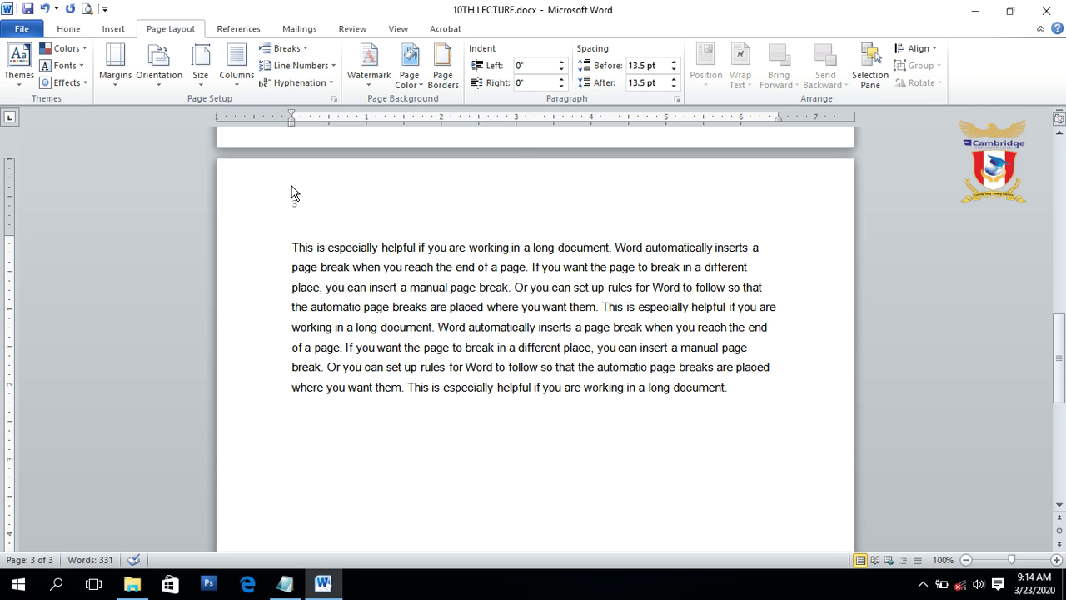
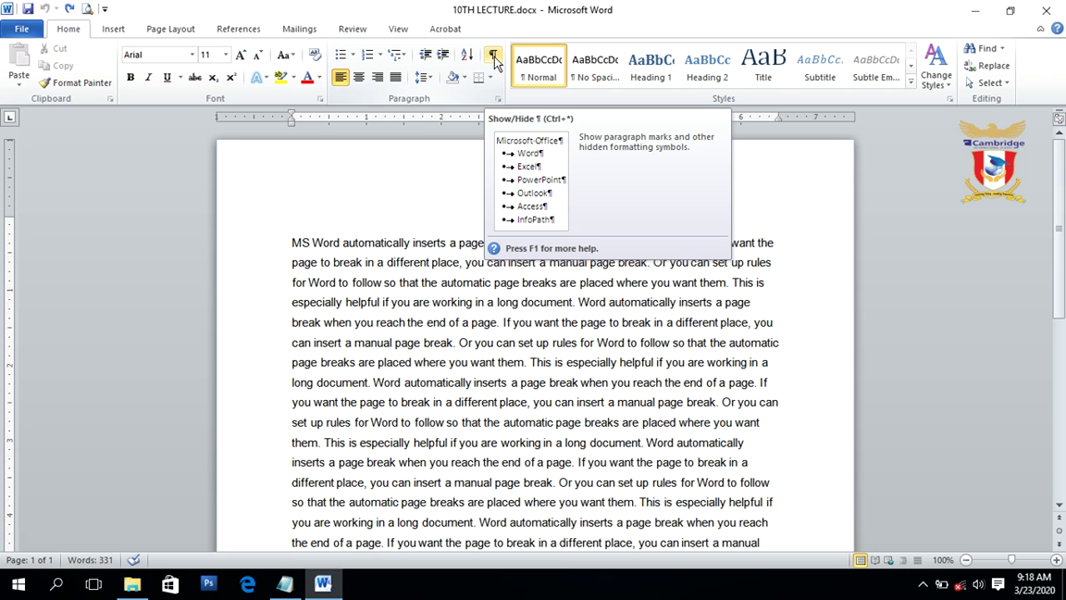
# Show the paragraph marks and hidden formatting symbols, and hide them again
pyautogui.click(495, 59)
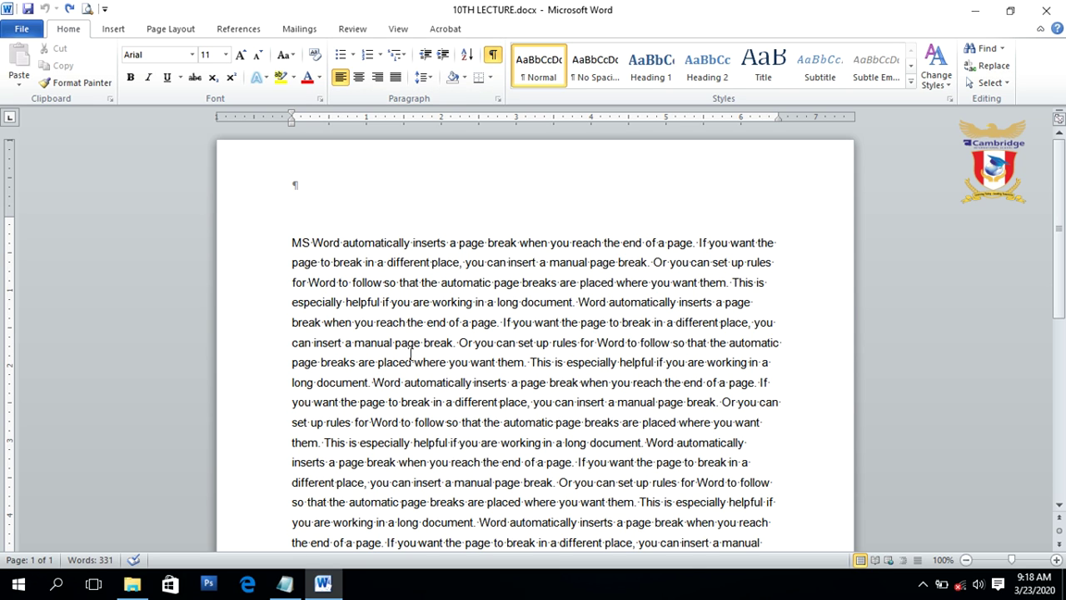
pyautogui.click(495, 61)
# Insert a text wrapping break after "the end of a page." in the fifth line
pyautogui.click(158, 32)
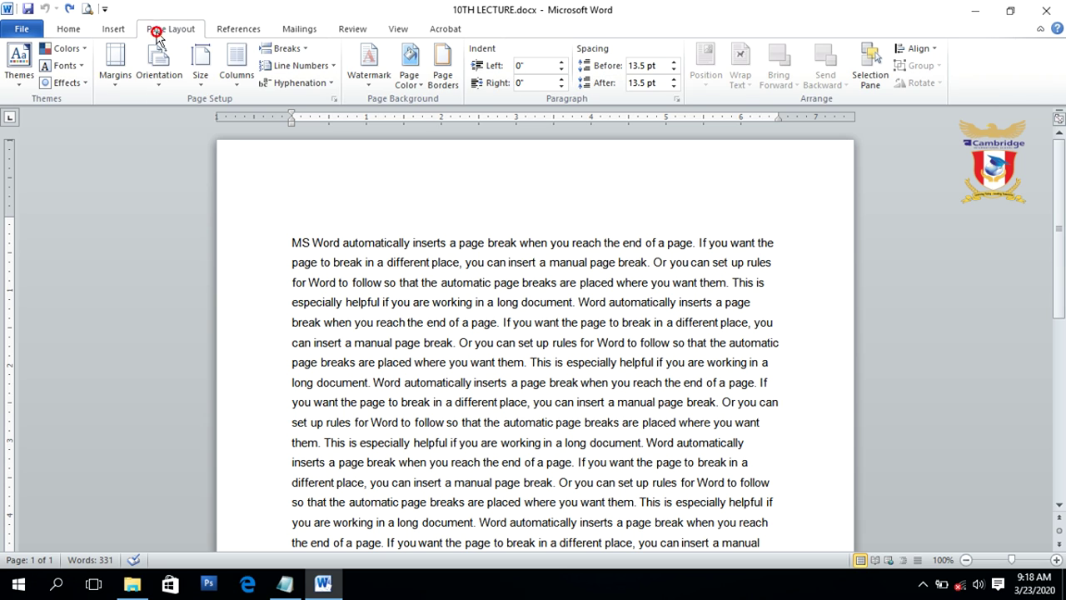
pyautogui.click(305, 52)
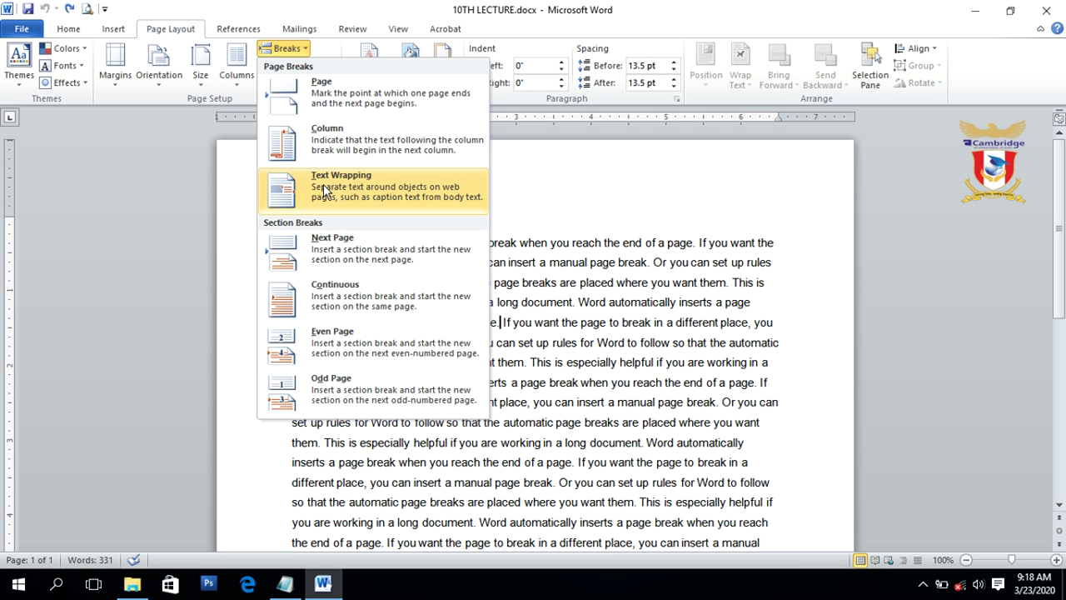
pyautogui.click(324, 190)
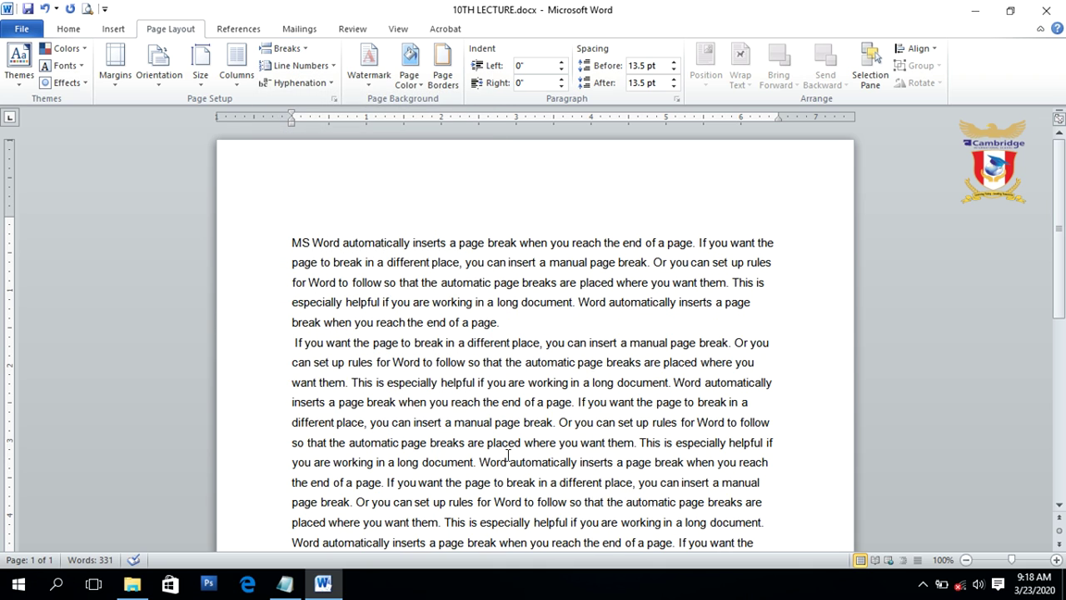
# Insert a Continuous section break after "the end of a page." in the thirteenth line
pyautogui.click(385, 482)
pyautogui.click(298, 49)
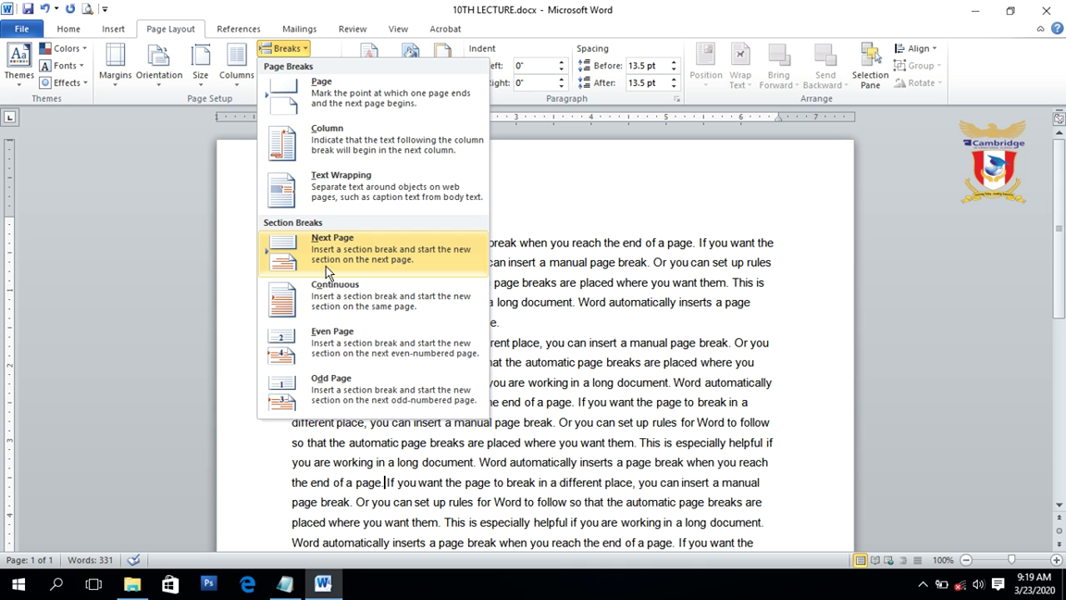
pyautogui.click(329, 296)
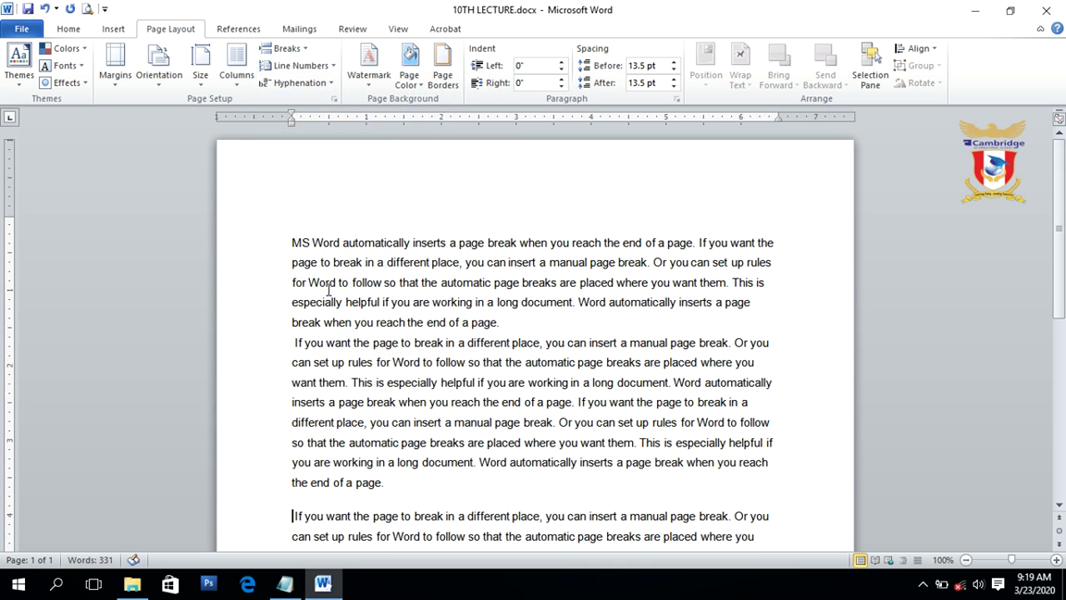
pyautogui.scroll(-2, 1063, 263)
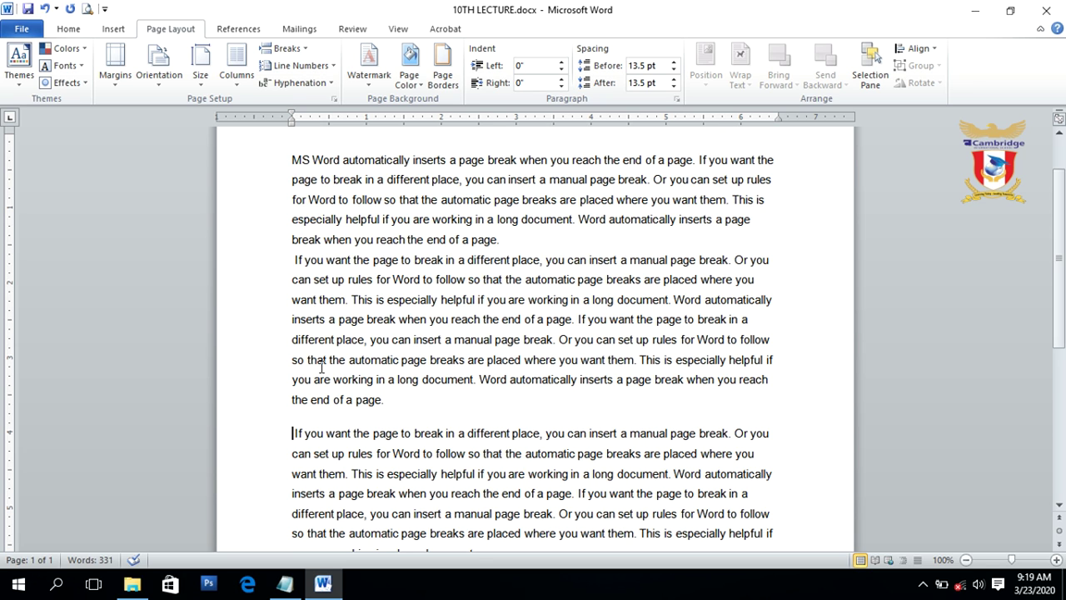
# Display the paragraph marks and hidden formatting symbols to reveal the inserted breaks
pyautogui.click(71, 37)
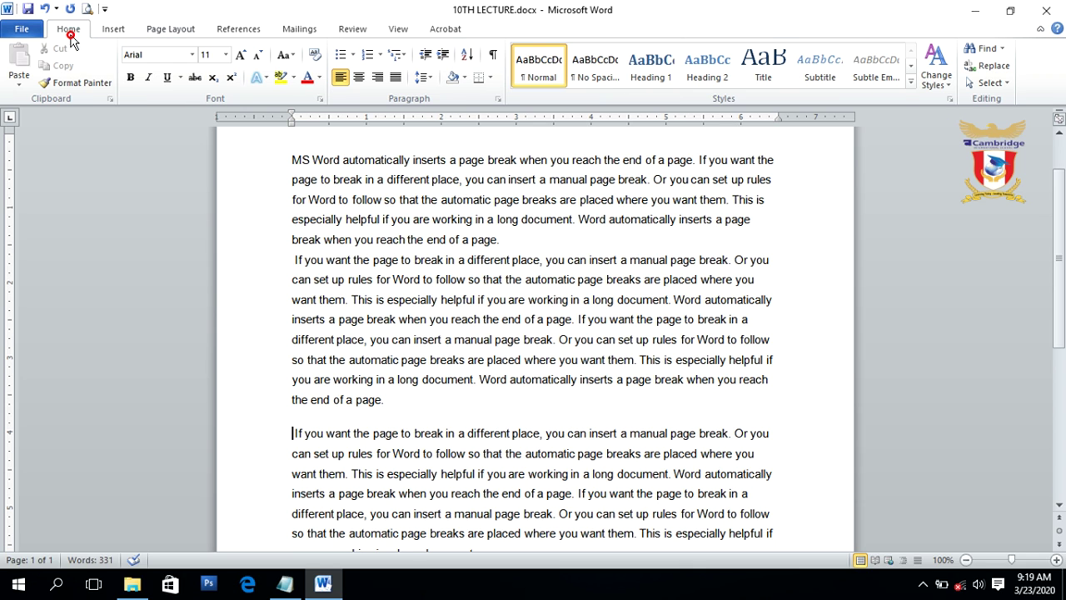
pyautogui.click(493, 55)
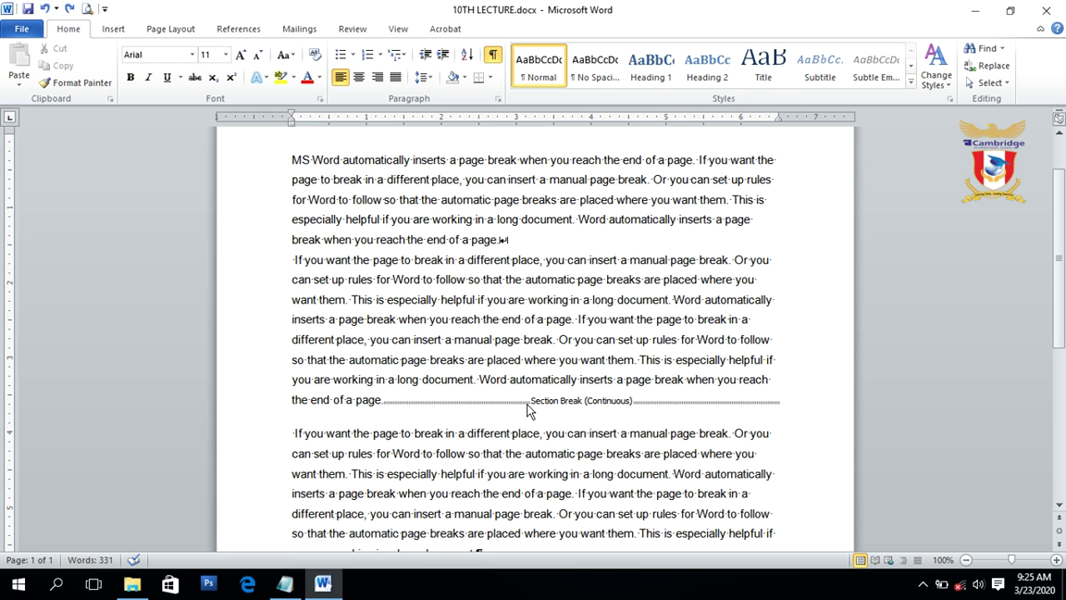
# Delete the Continuous section break in the thirteenth line and the text wrapping break at the end of the fifth line
pyautogui.click(388, 400)
pyautogui.click(383, 400)
pyautogui.click(383, 401)
pyautogui.press('Delete')
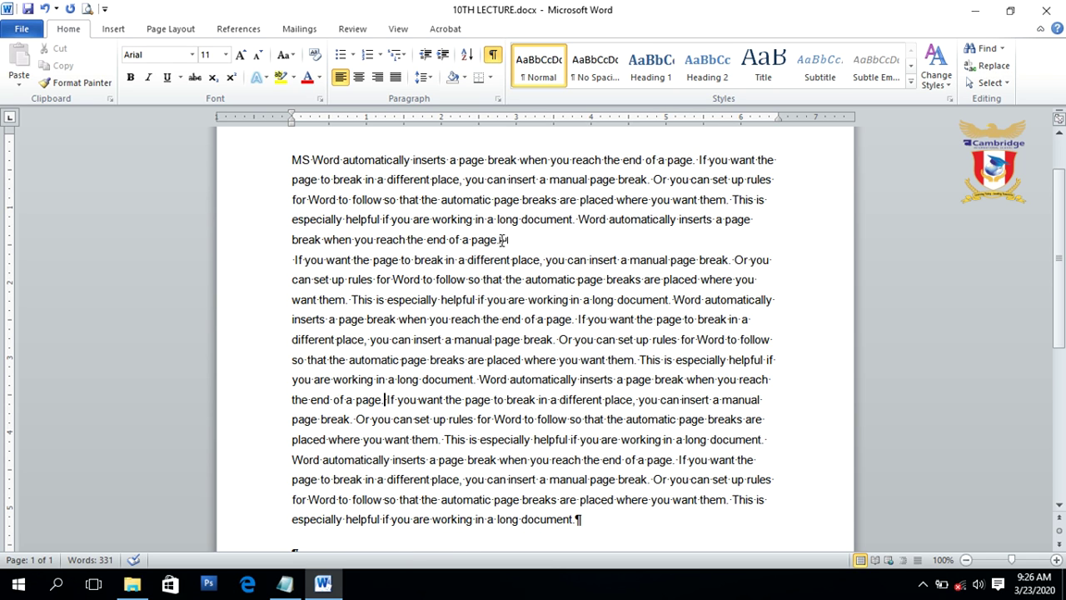
pyautogui.click(502, 239)
pyautogui.press('Delete')
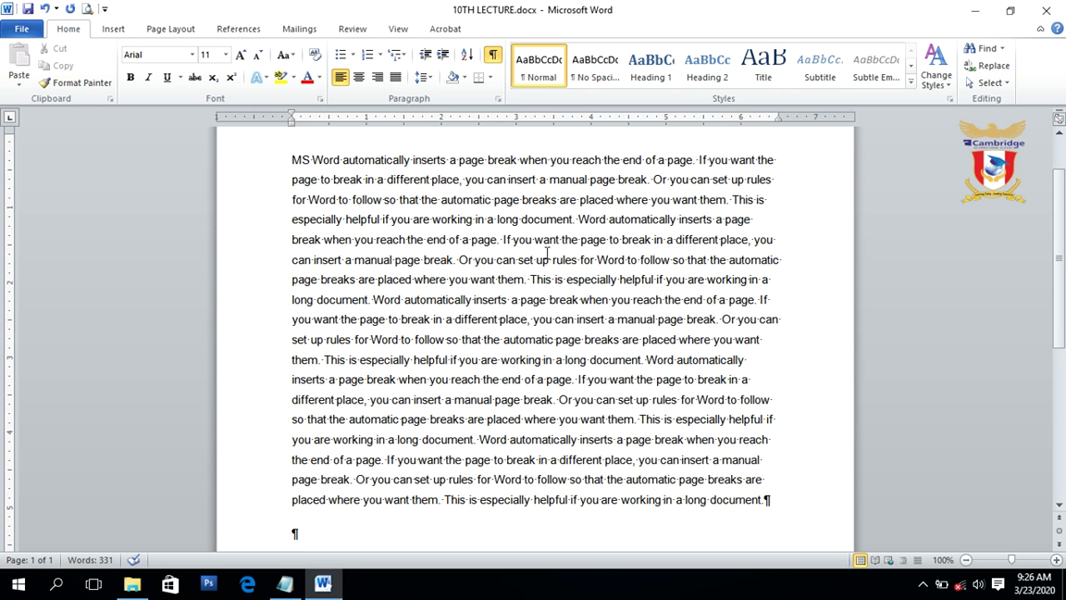